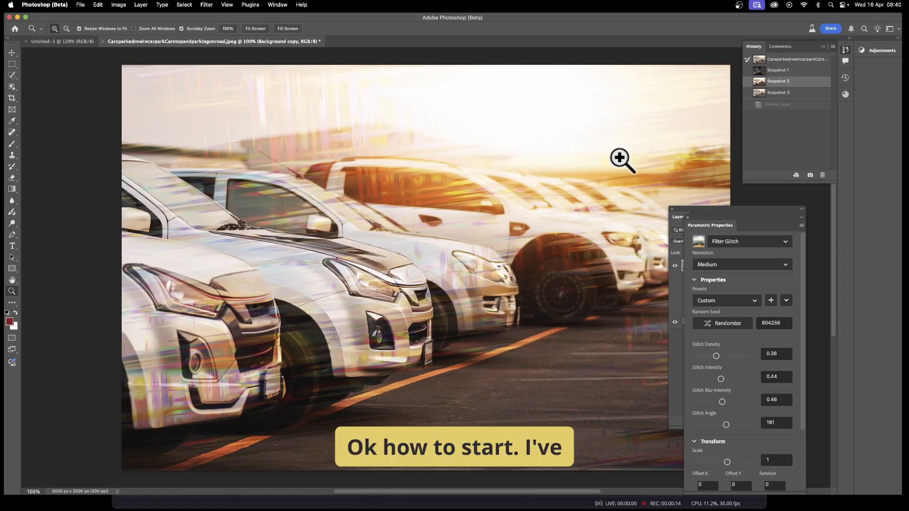
Restore Snapshot 3 from the history and open the Parametric Filters gallery
left_click(778, 92)
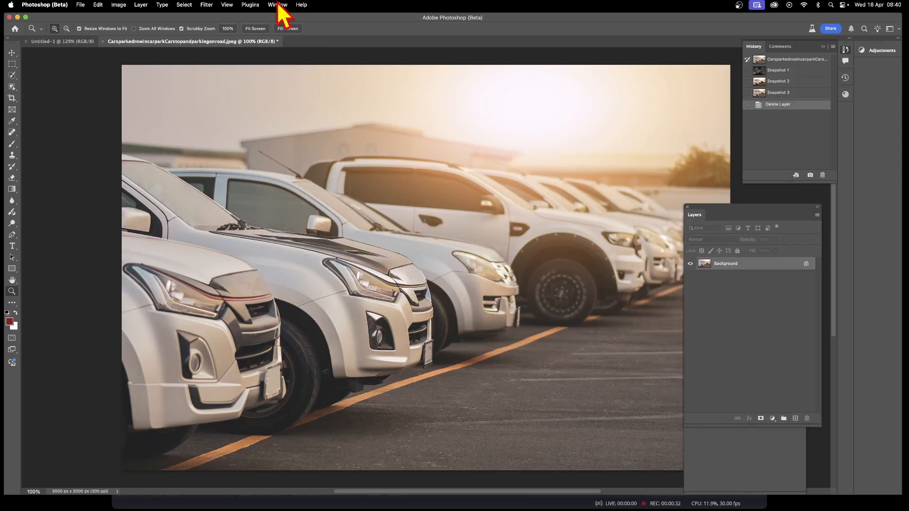
left_click(205, 5)
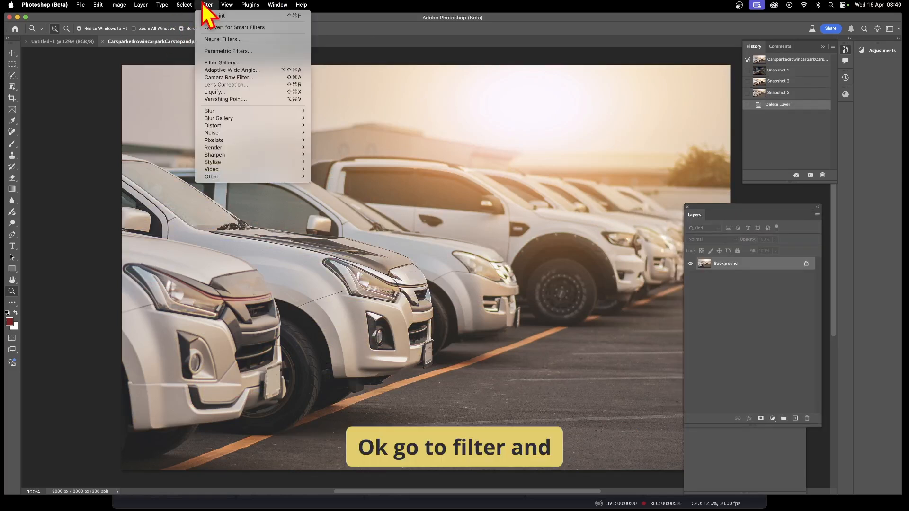
left_click(232, 53)
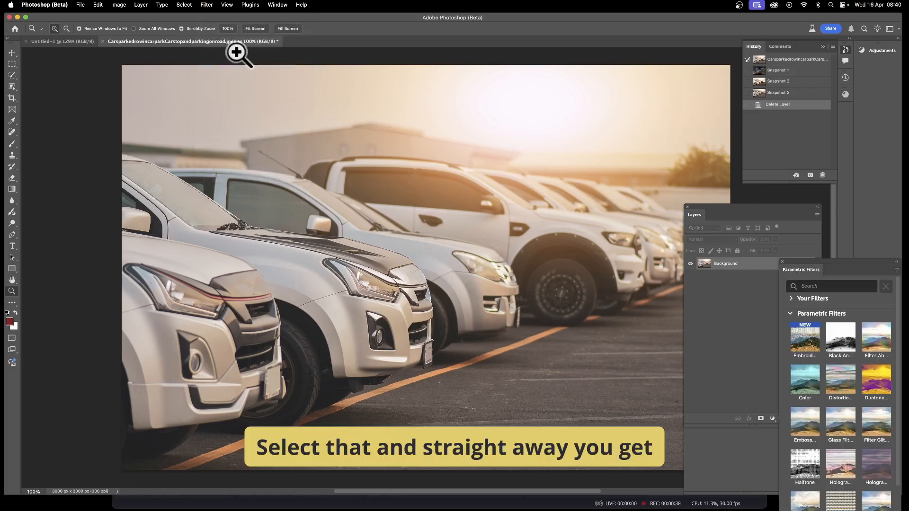
Apply the Filter Glitch parametric filter to the photo and close the filters gallery
left_click_drag(848, 269, 585, 171)
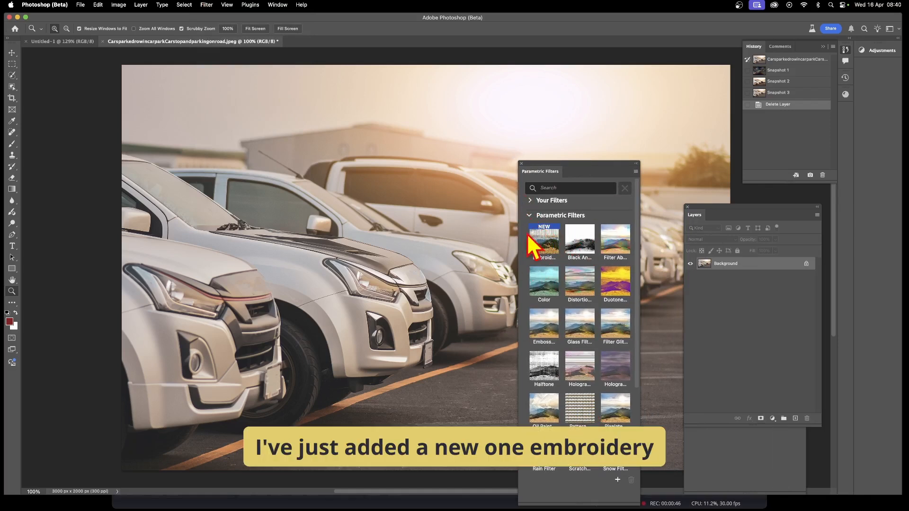
left_click(618, 328)
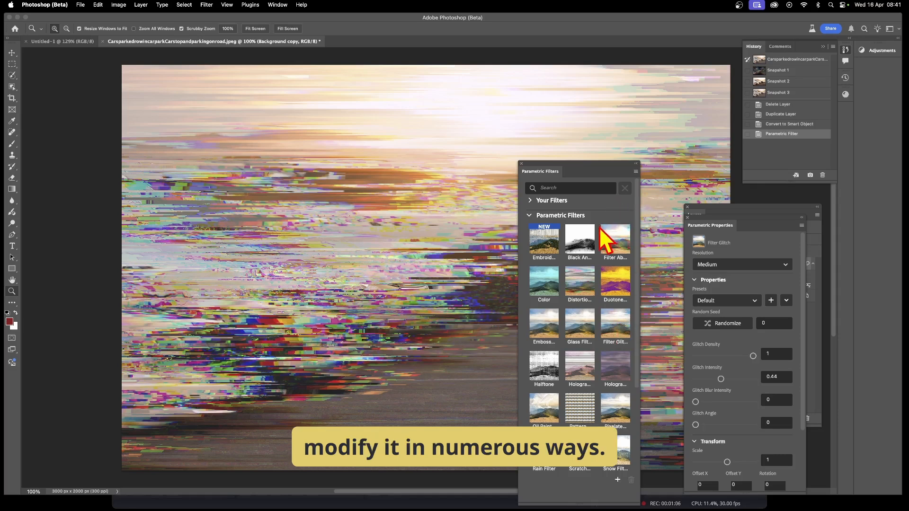
left_click(523, 164)
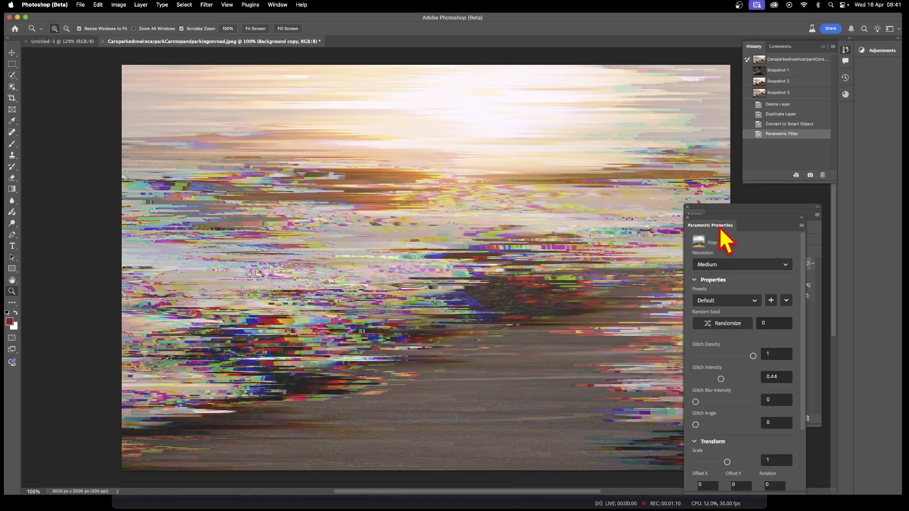
Review the available Resolution options of the glitch filter without changing it
left_click_drag(718, 230, 579, 135)
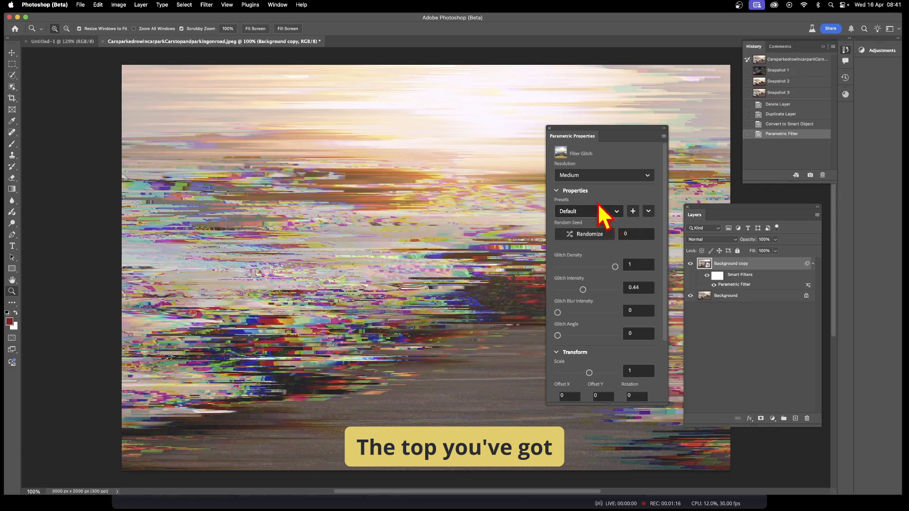
left_click(603, 176)
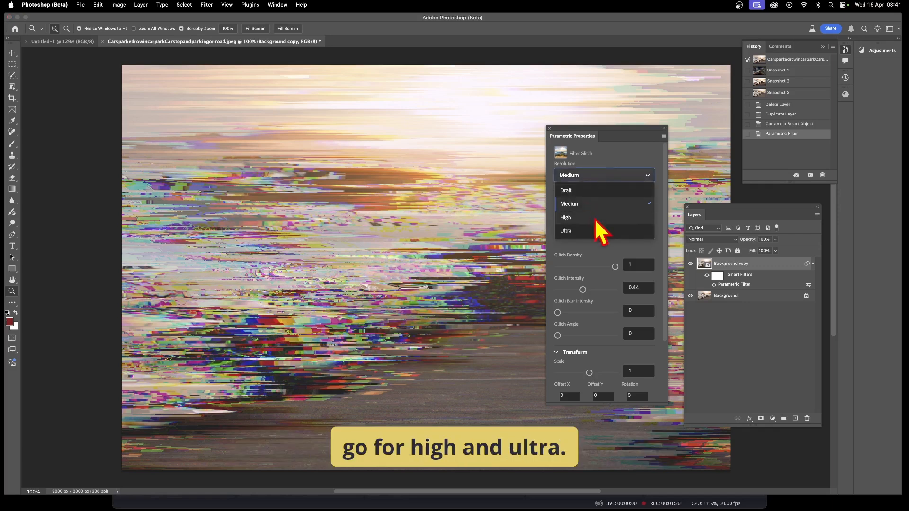
left_click(602, 256)
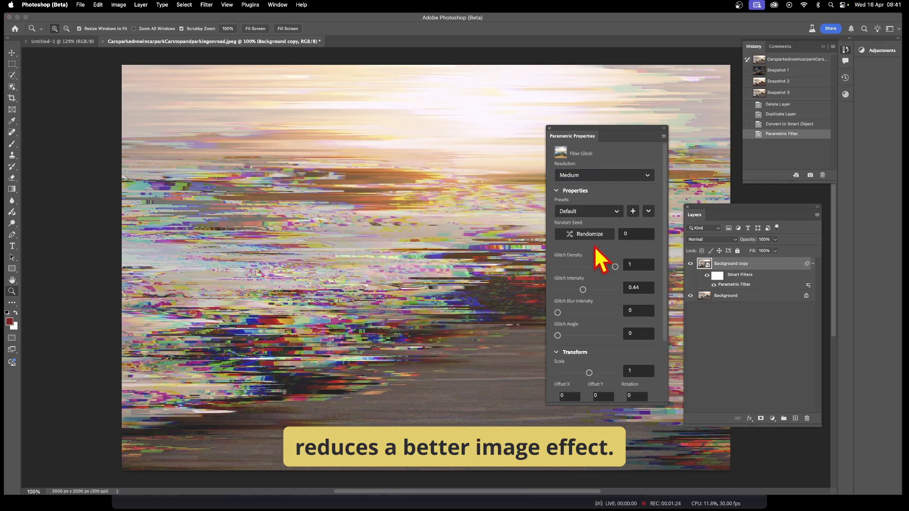
Preview the Highly Glitched and Vertical Mid Glitched presets of the glitch filter
left_click(576, 213)
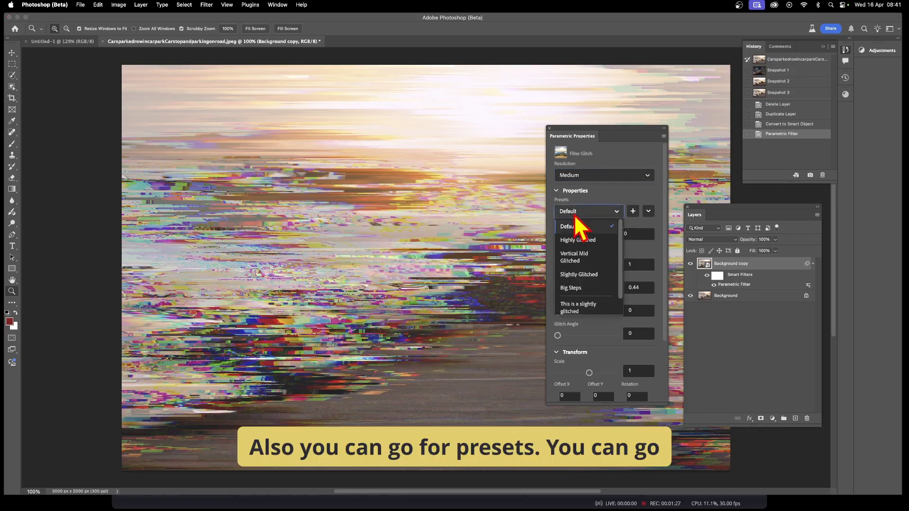
left_click(582, 240)
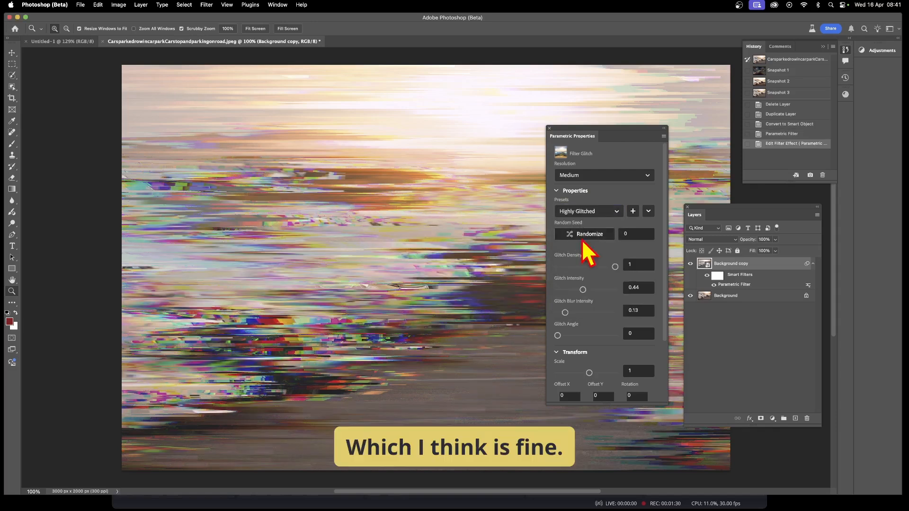
left_click(592, 212)
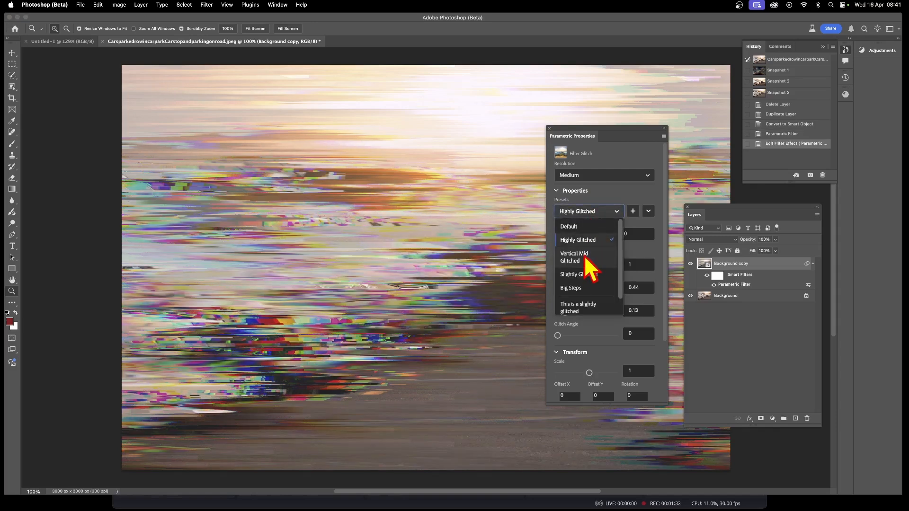
left_click(586, 263)
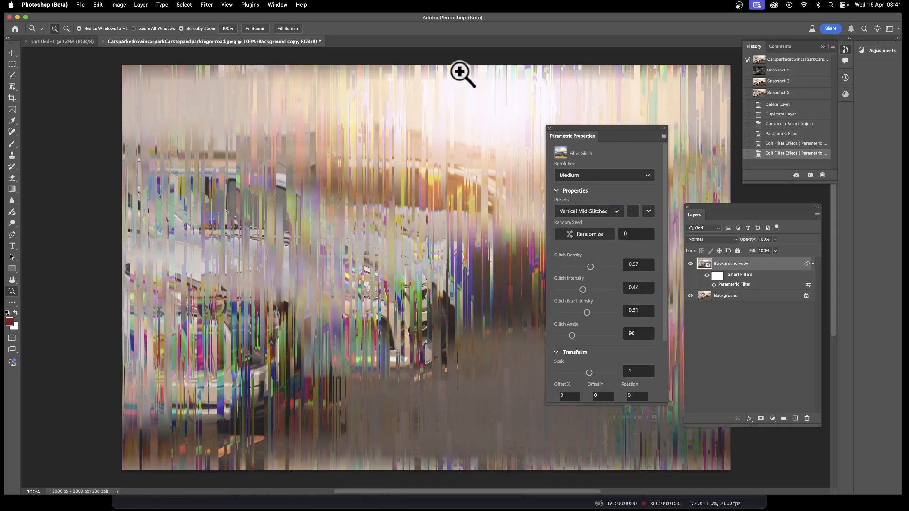
Preview the Slightly Glitched and Big Steps presets of the glitch filter
left_click(603, 212)
left_click(590, 277)
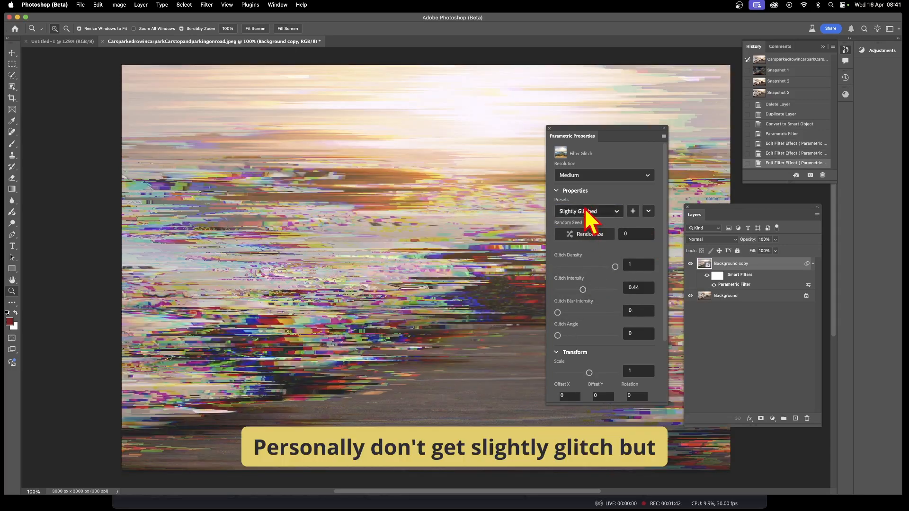
left_click(590, 214)
left_click(582, 290)
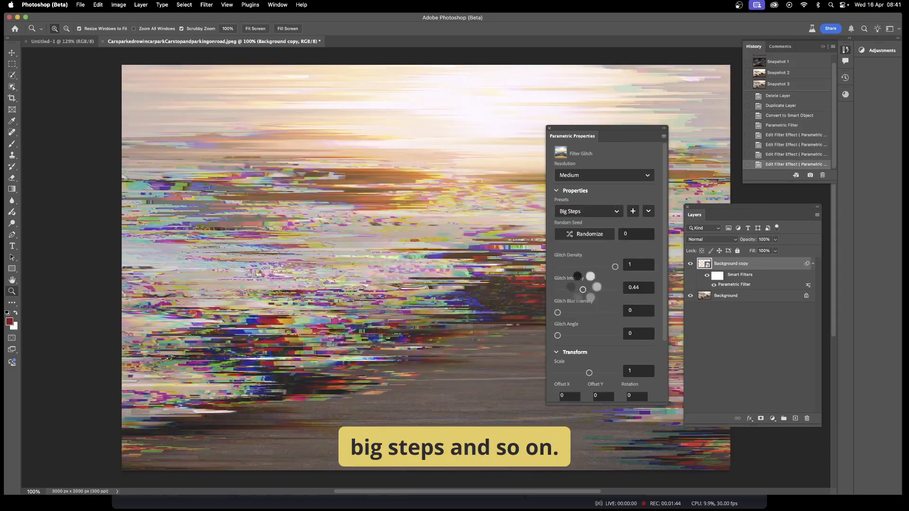
Apply the "This is a slightly glitched" preset to the glitch filter
left_click(587, 214)
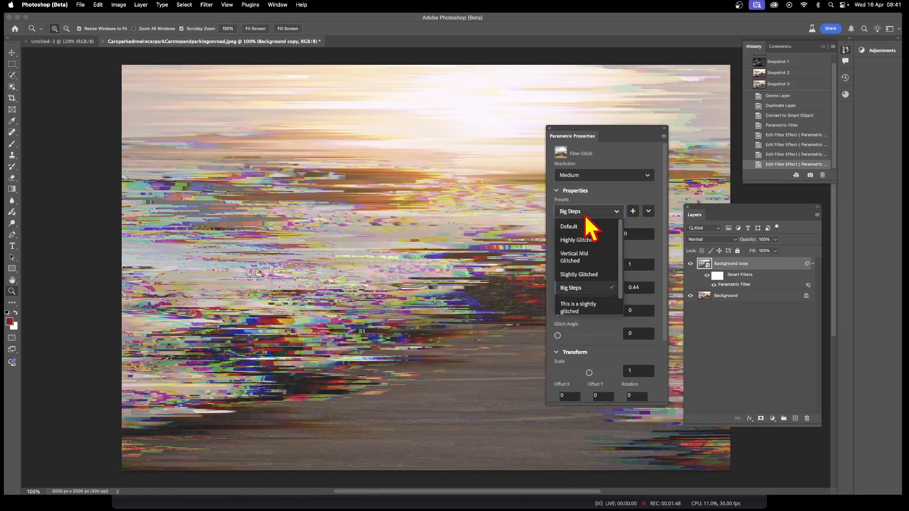
left_click(586, 309)
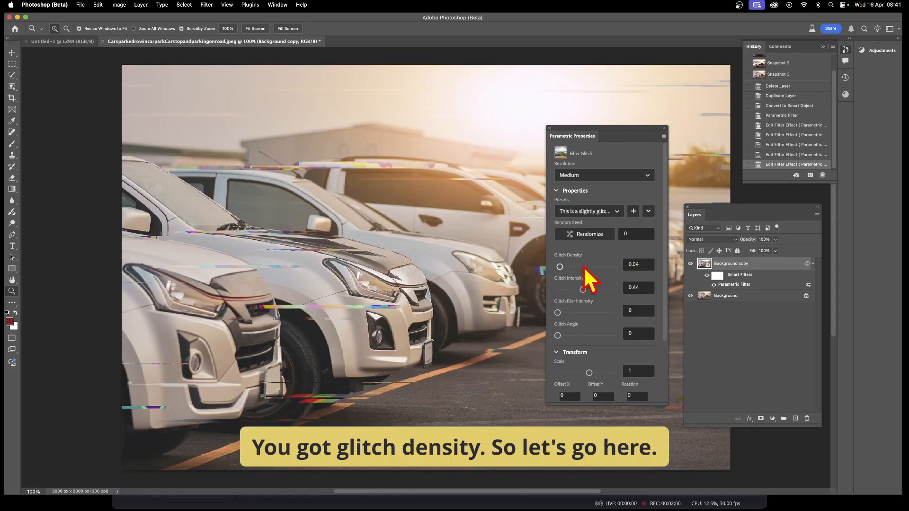
Set the Glitch Density to about 0.13
left_click_drag(583, 267, 622, 269)
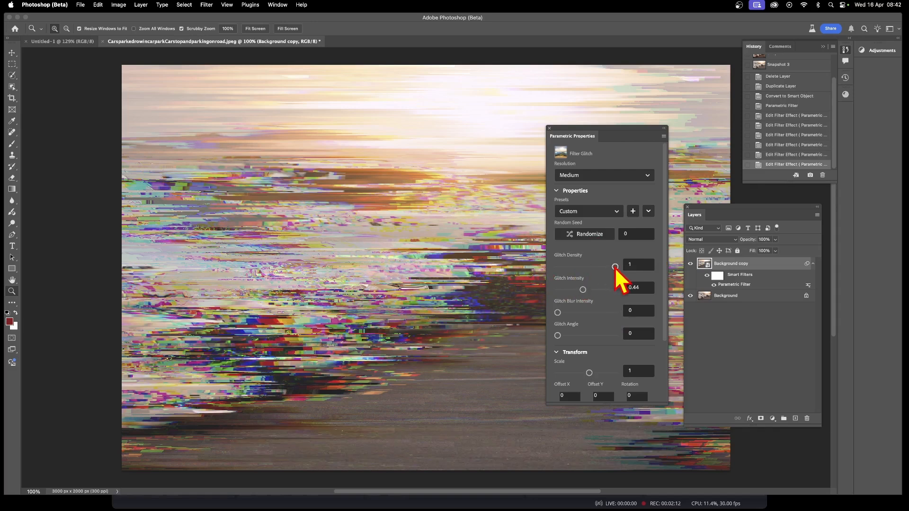
left_click_drag(614, 267, 564, 266)
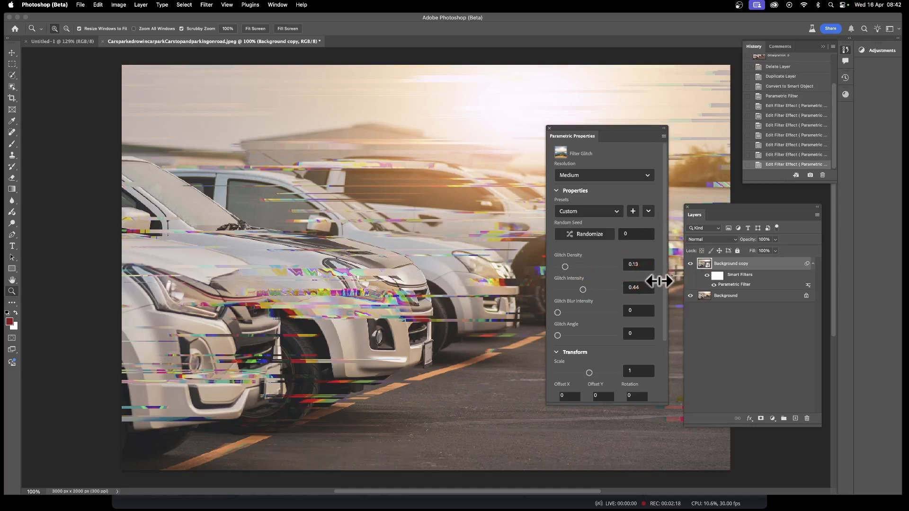
Set the Glitch Intensity to 32
left_click_drag(583, 290, 651, 292)
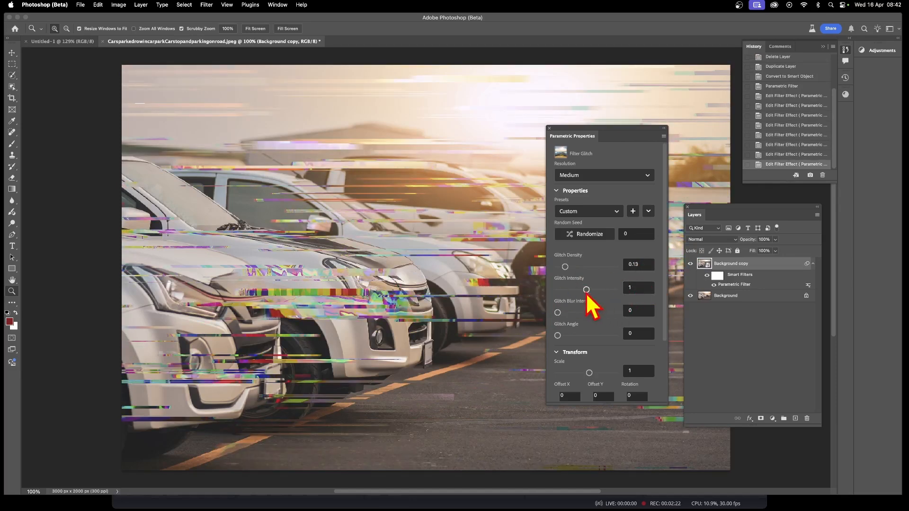
left_click_drag(586, 290, 692, 307)
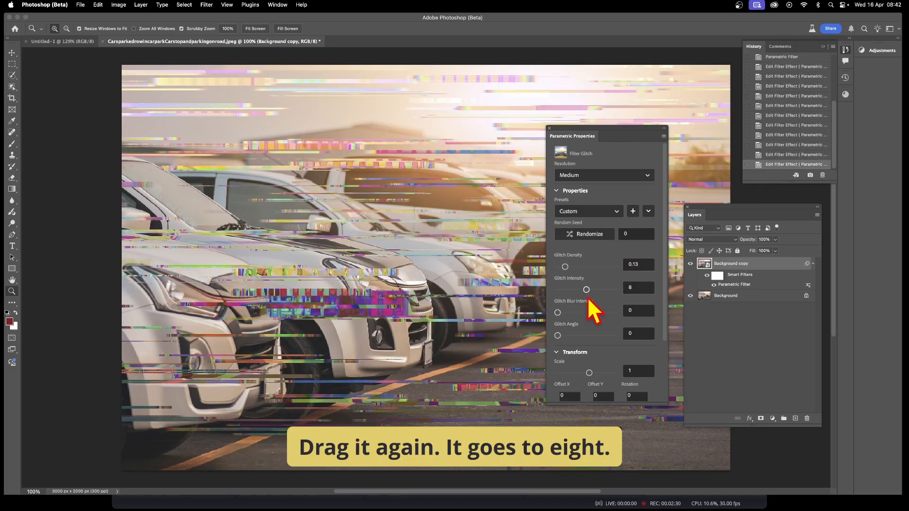
left_click_drag(587, 290, 662, 289)
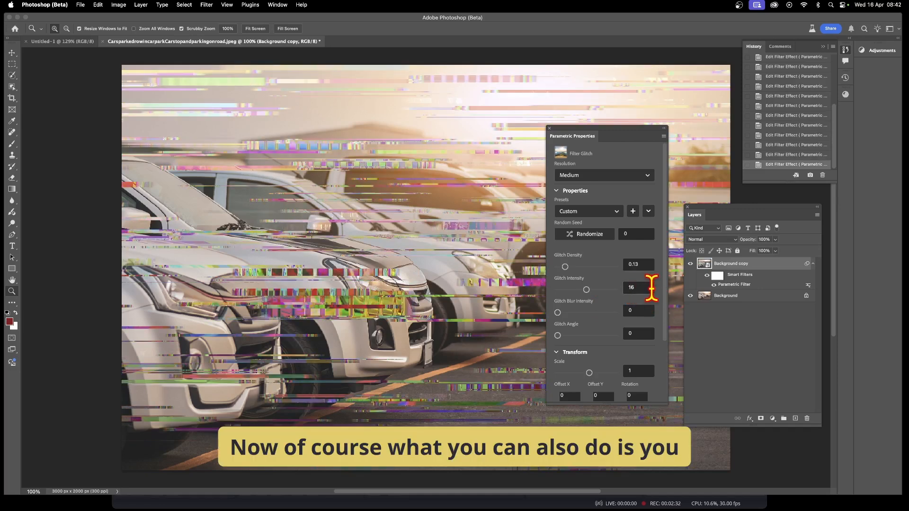
double_click(650, 287)
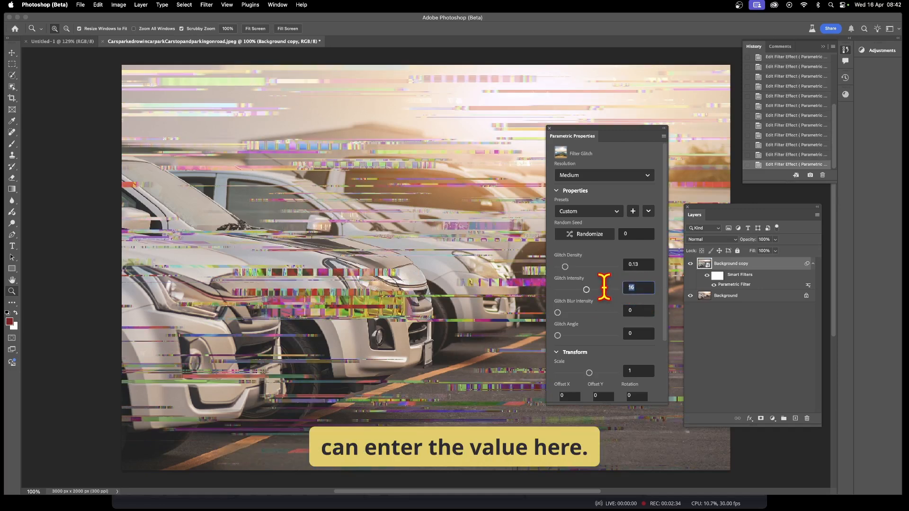
type("32")
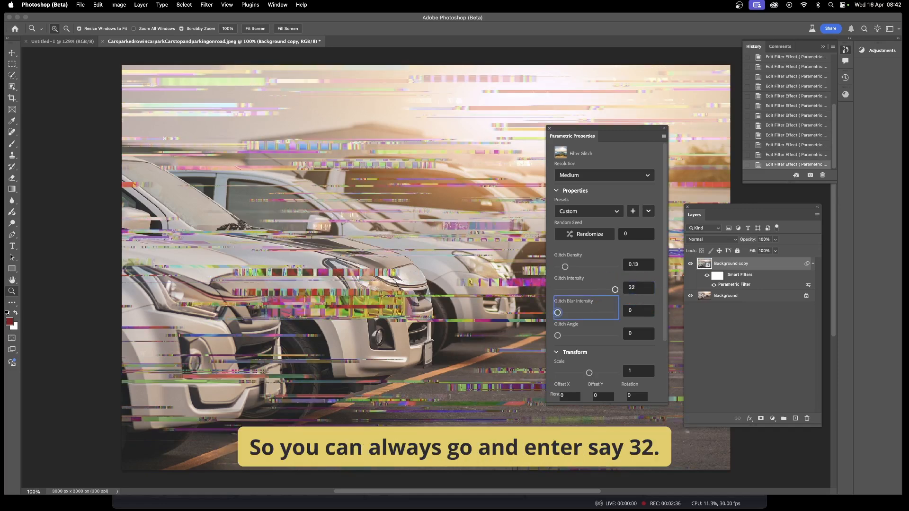
key("Return")
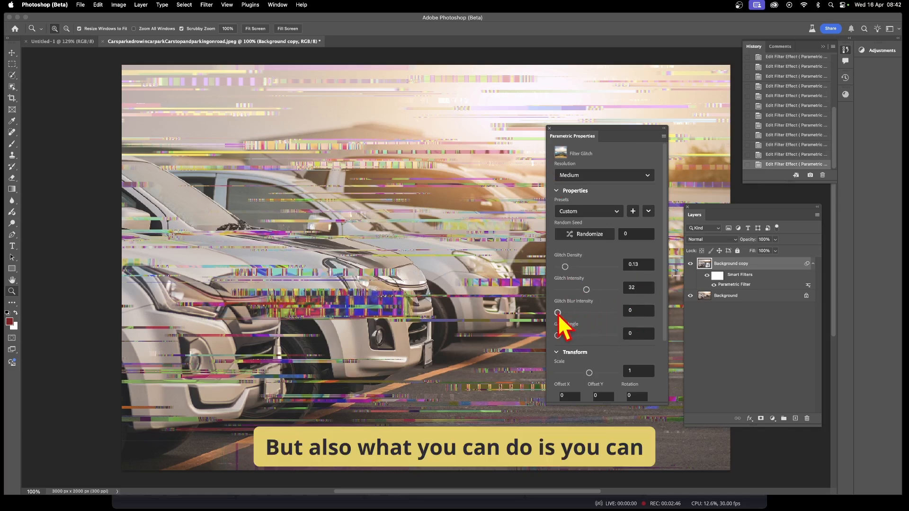
Set the Glitch Blur Intensity to 12
left_click_drag(559, 313, 623, 324)
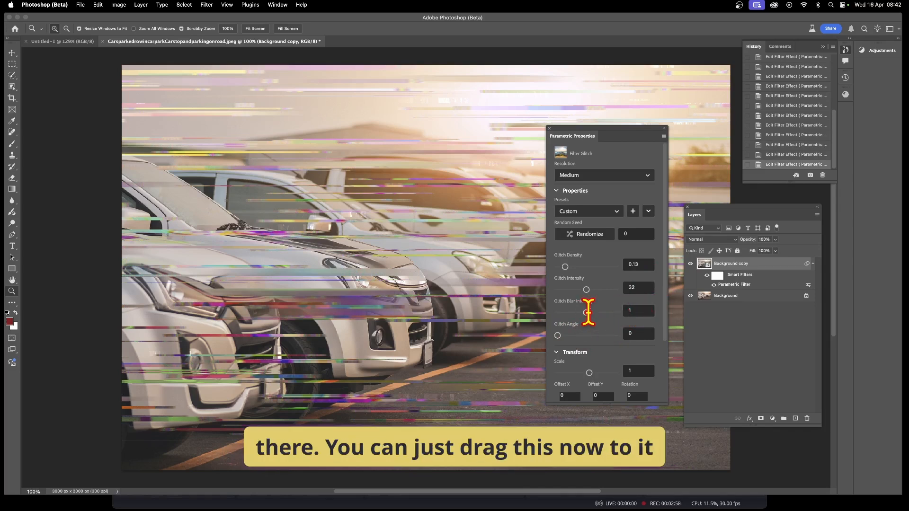
left_click_drag(587, 313, 692, 307)
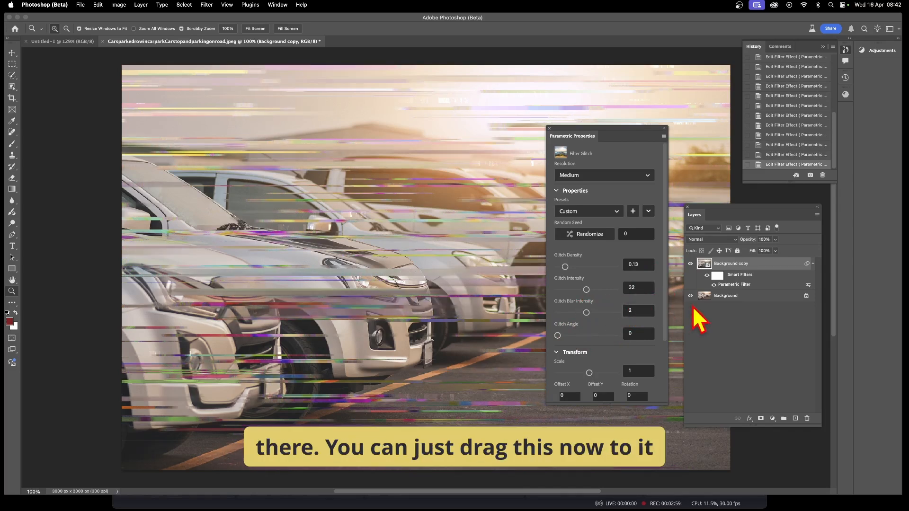
left_click(634, 311)
type("12")
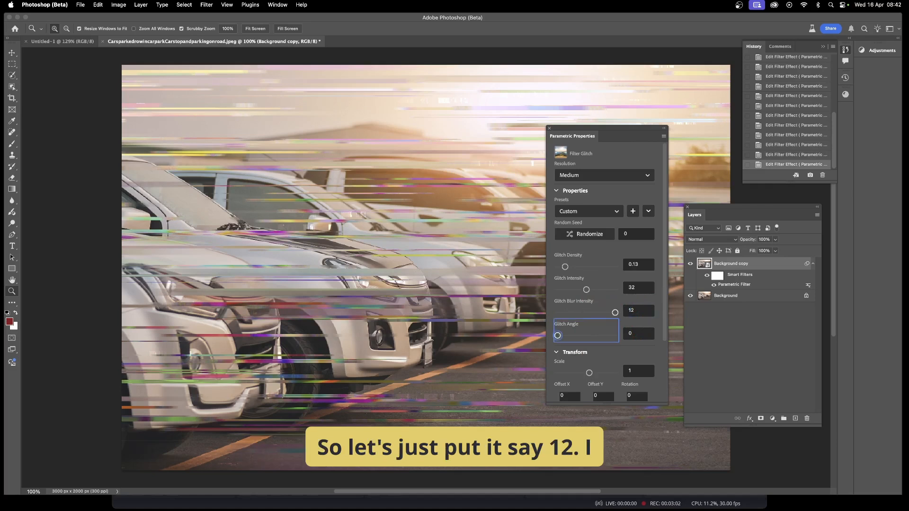
key("Return")
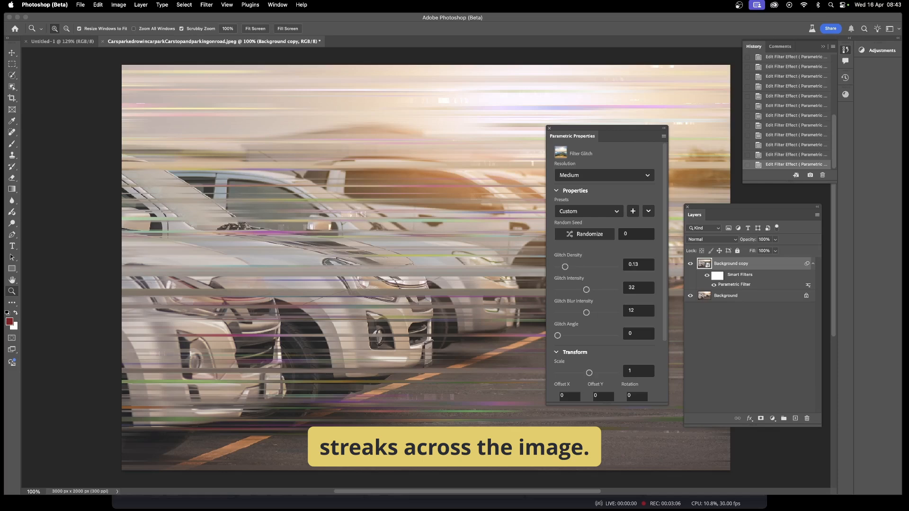
Set the Glitch Angle to about 91 and the Glitch Density to about 0.14
mouse_move(565, 267)
left_mouse_down()
mouse_move(586, 266)
mouse_move(568, 267)
left_mouse_up()
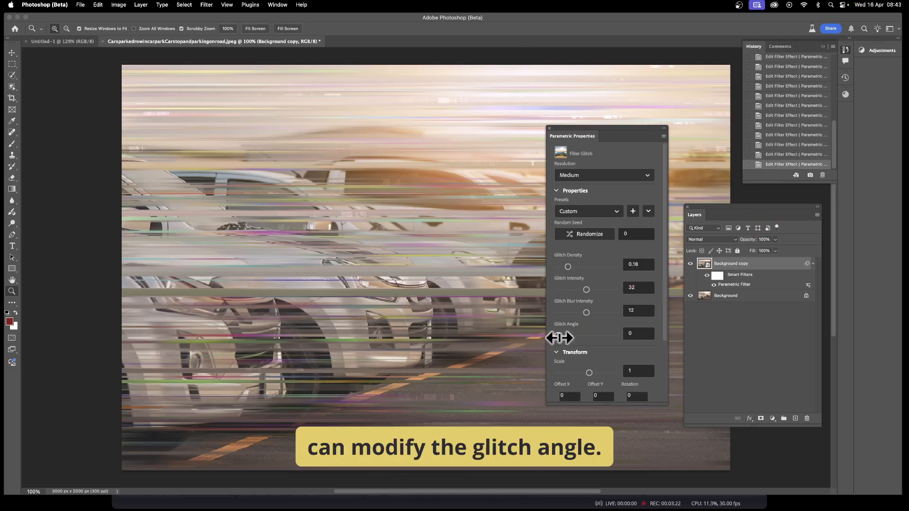
mouse_move(560, 337)
left_mouse_down()
mouse_move(588, 337)
mouse_move(573, 335)
left_mouse_up()
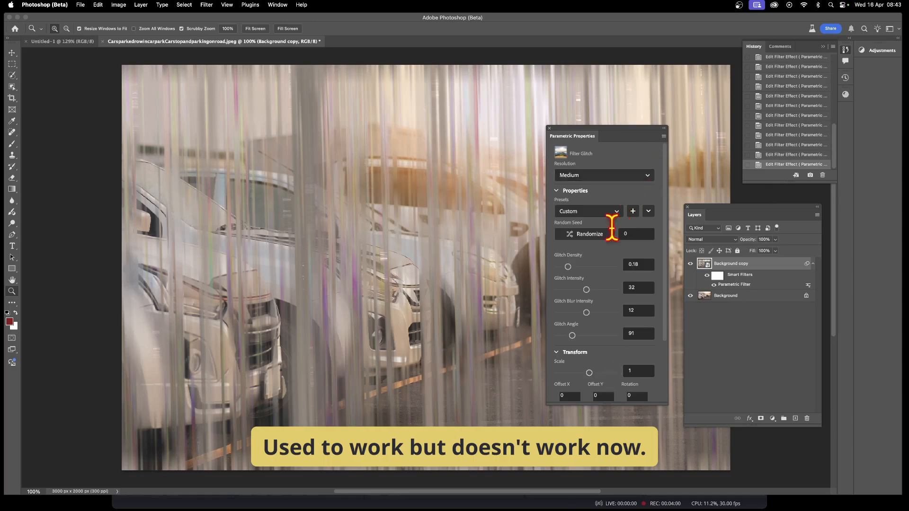
left_click_drag(568, 267, 572, 267)
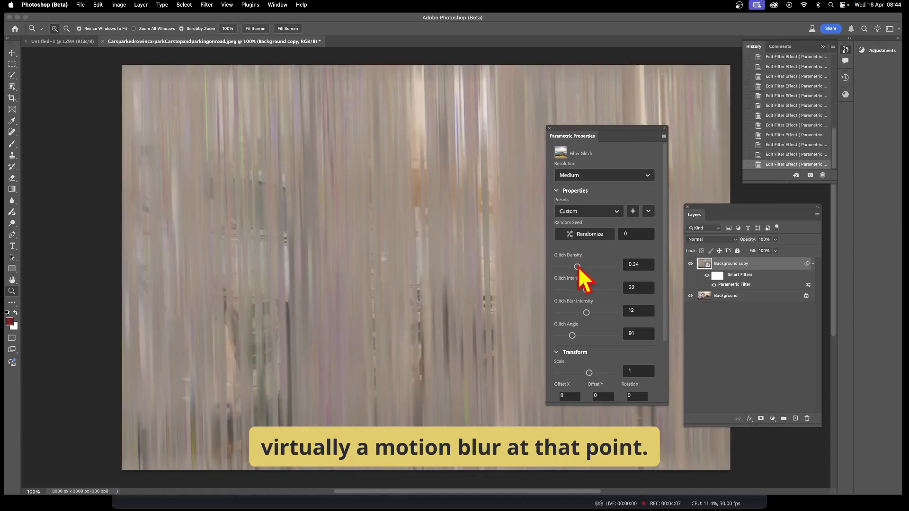
left_click_drag(577, 267, 566, 267)
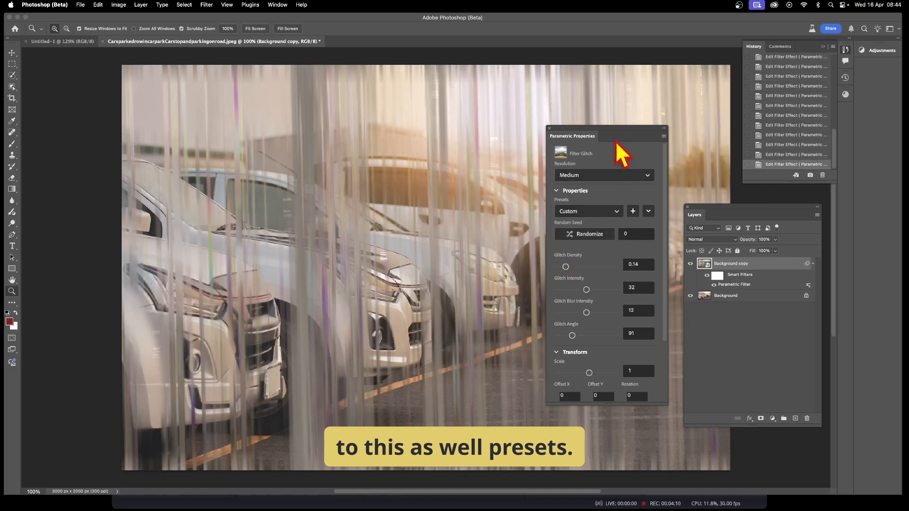
Save the current Filter Glitch settings as a new preset named "vertical blur"
left_click(633, 211)
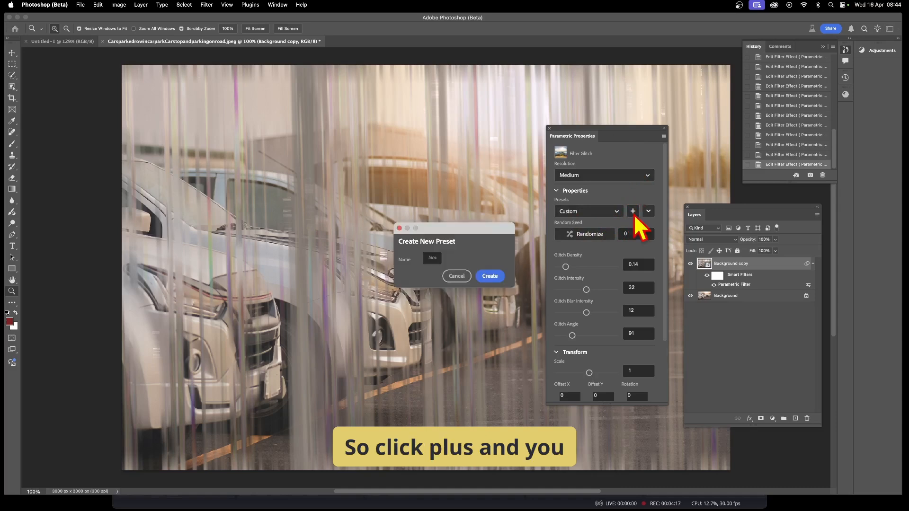
left_click(431, 258)
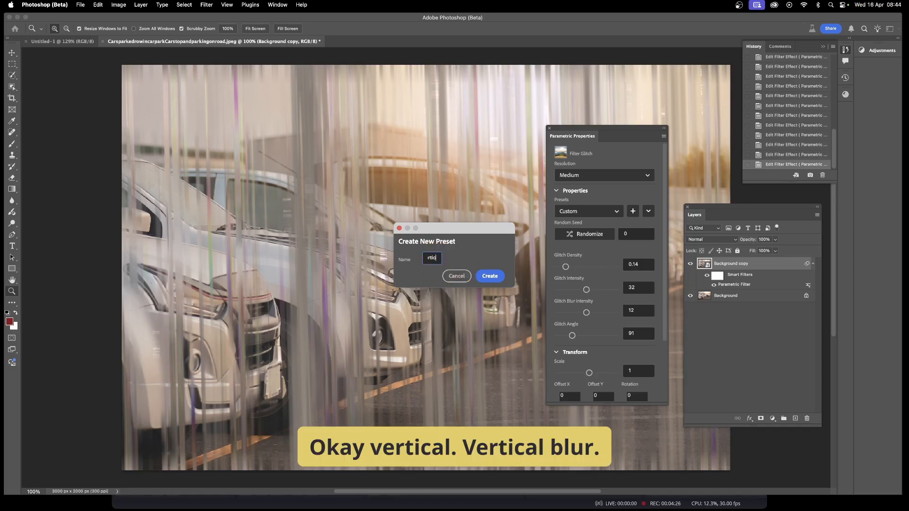
type("blur")
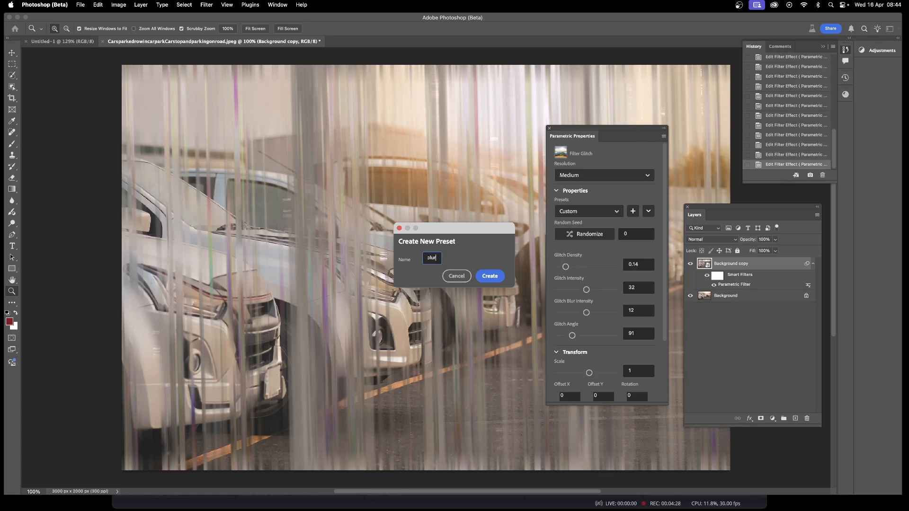
left_click(490, 276)
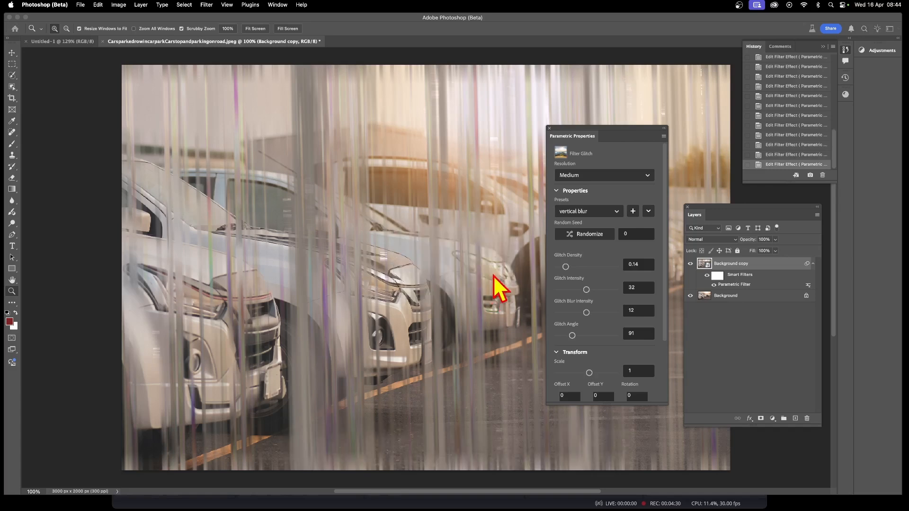
Review the presets list, then reposition the Layers and Parametric Properties panels side by side
left_click(608, 215)
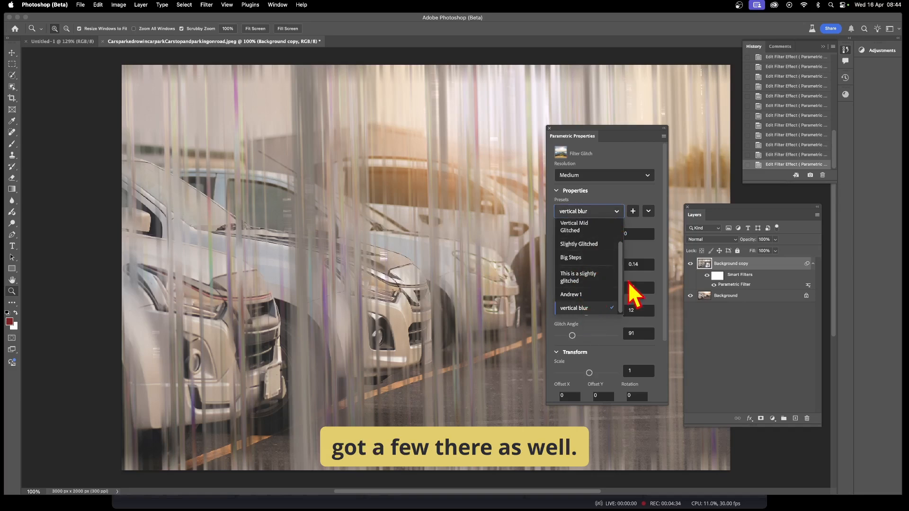
left_click(642, 189)
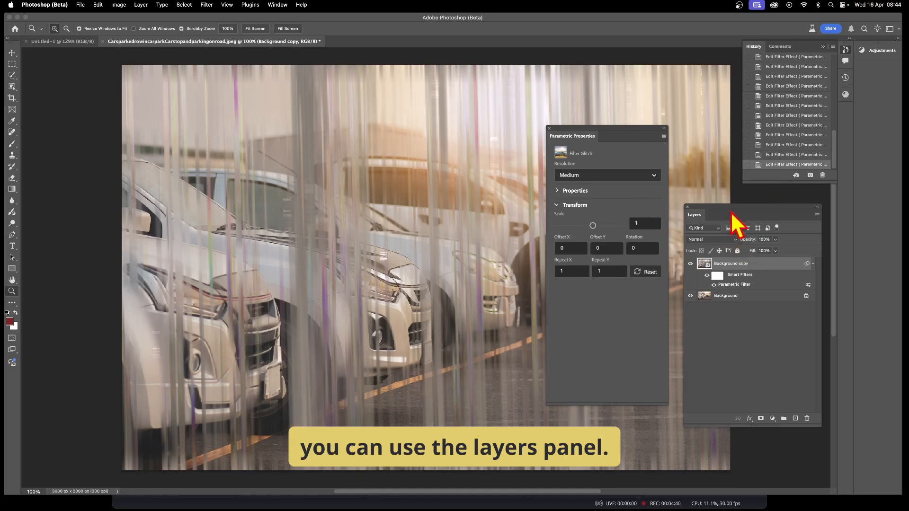
left_click_drag(731, 210, 661, 224)
left_click_drag(603, 138, 813, 181)
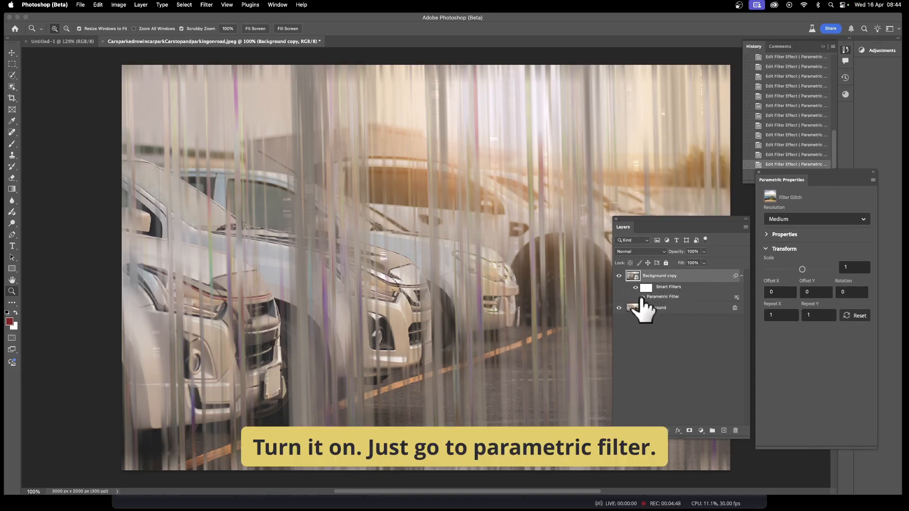
Toggle the Parametric Filter's visibility off and back on to compare the effect
left_click(643, 297)
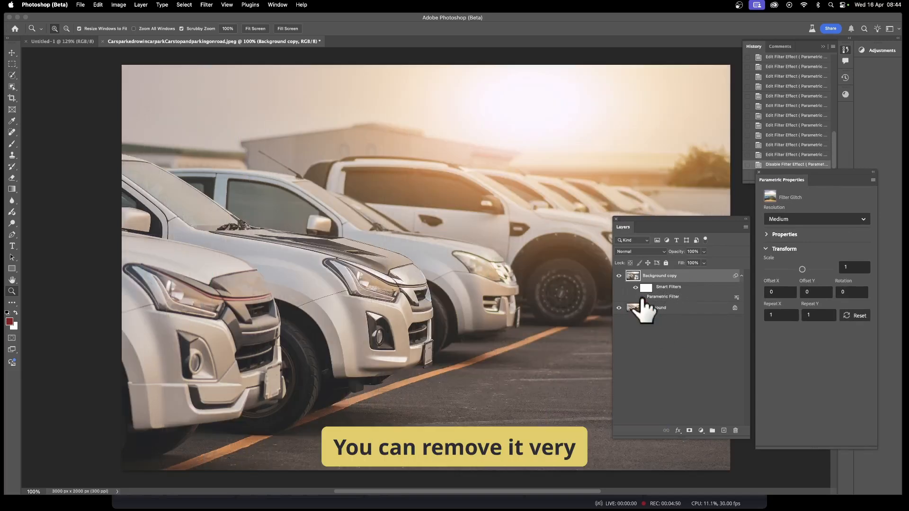
left_click(642, 298)
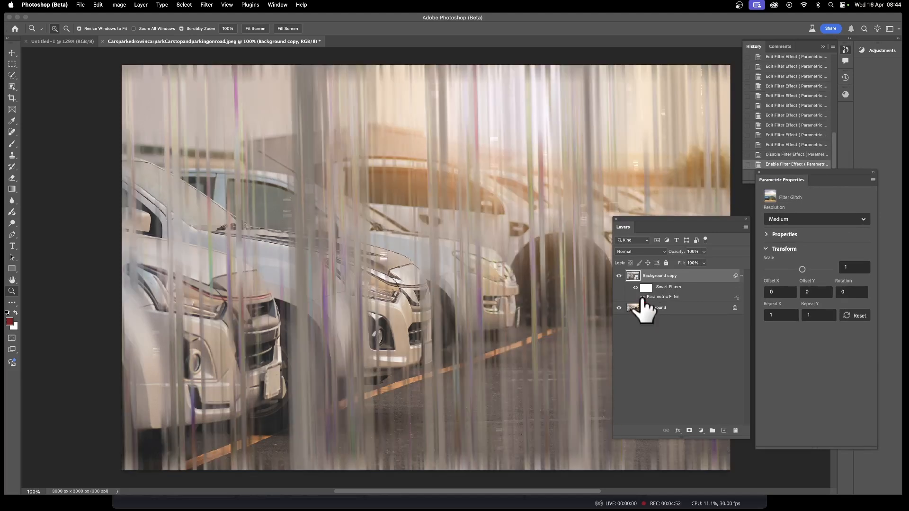
Reopen the Parametric Filter's properties and expand its Properties section
double_click(671, 298)
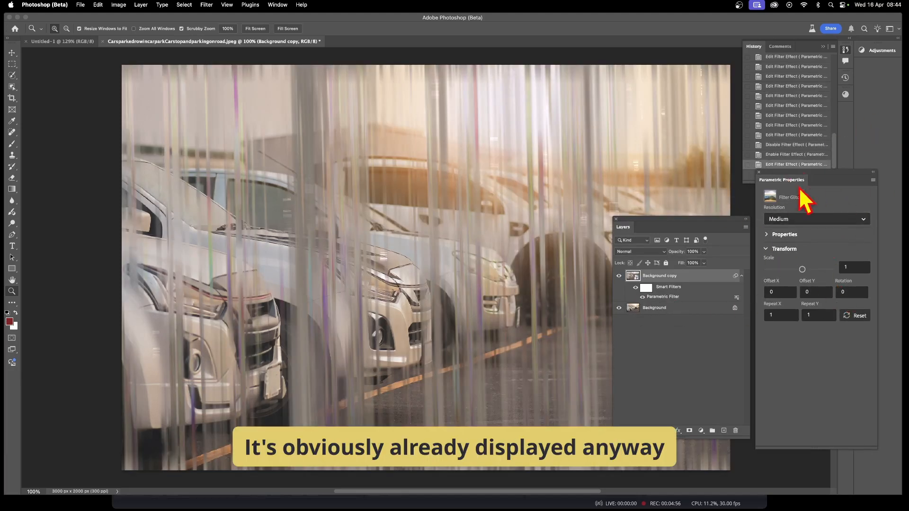
scroll(833, 323, "up", 3)
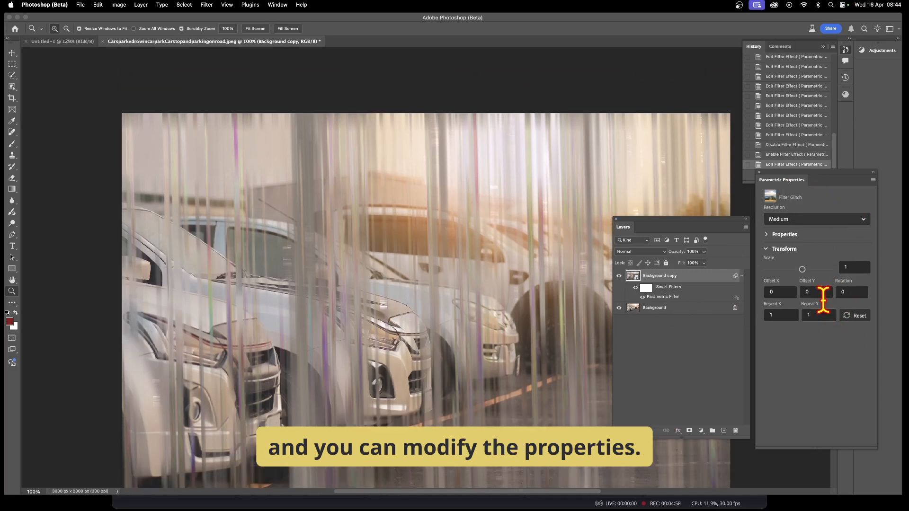
scroll(823, 299, "down", 2)
left_click(779, 235)
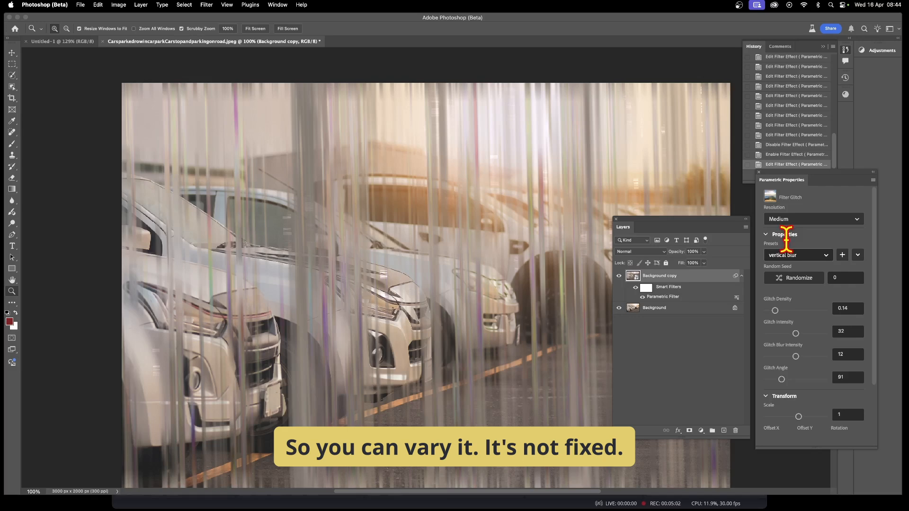
Set the Glitch Density to about 0.13, then toggle the Parametric Filter off and on to compare
left_click(785, 311)
left_click_drag(778, 311, 784, 308)
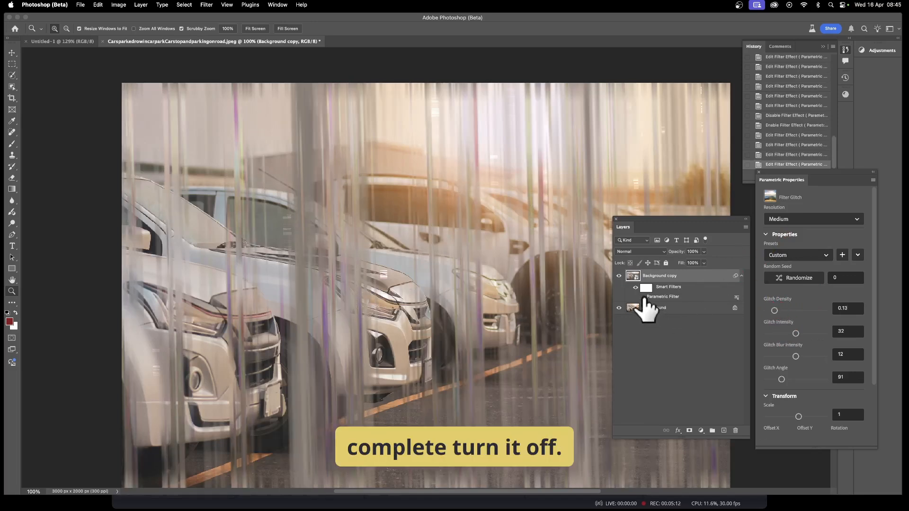
left_click(643, 297)
left_click(642, 297)
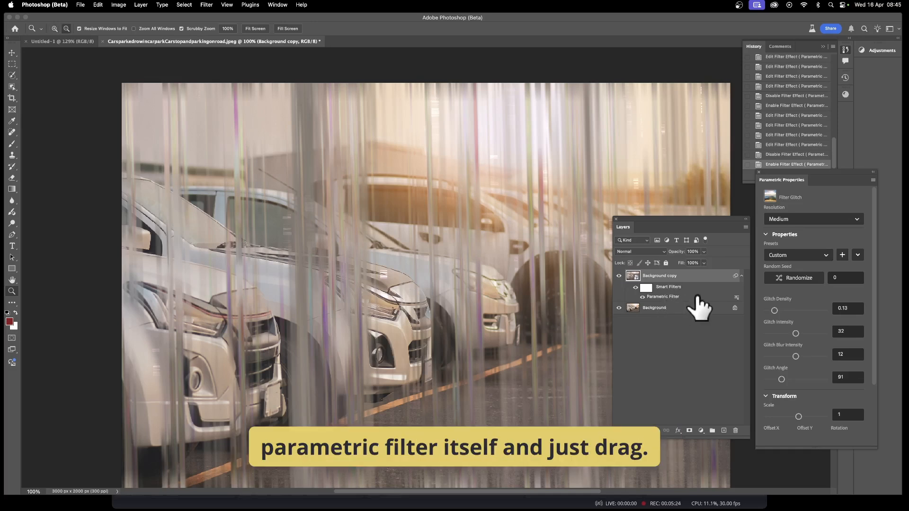
Duplicate the Parametric Filter and set the copy's Glitch Angle to 0
left_click_drag(673, 301, 691, 305)
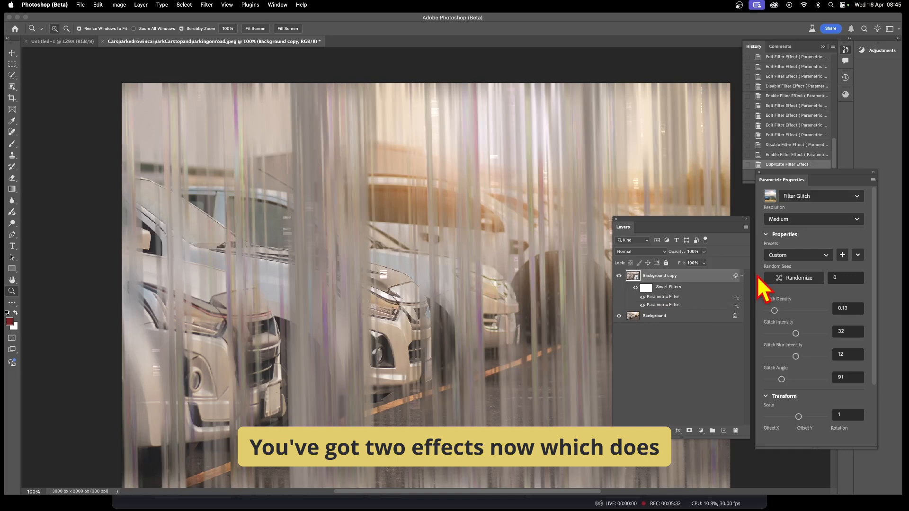
double_click(662, 305)
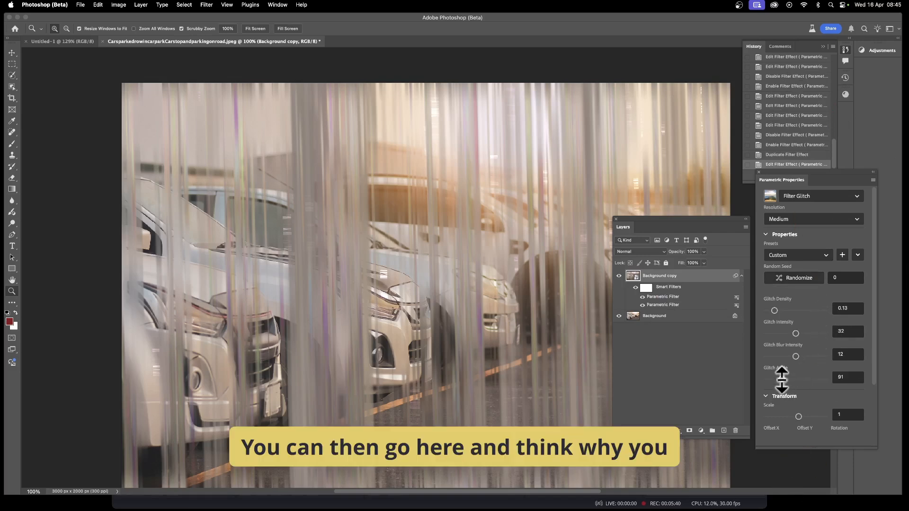
left_click_drag(781, 379, 767, 379)
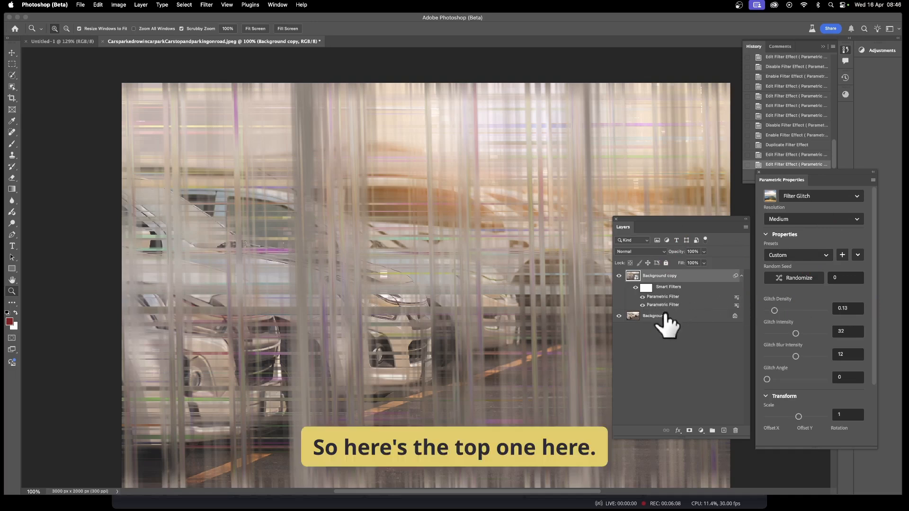
Open the top Parametric Filter's blending options and try the Darken, Linear Burn, Color Dodge and Pin Light modes
double_click(736, 297)
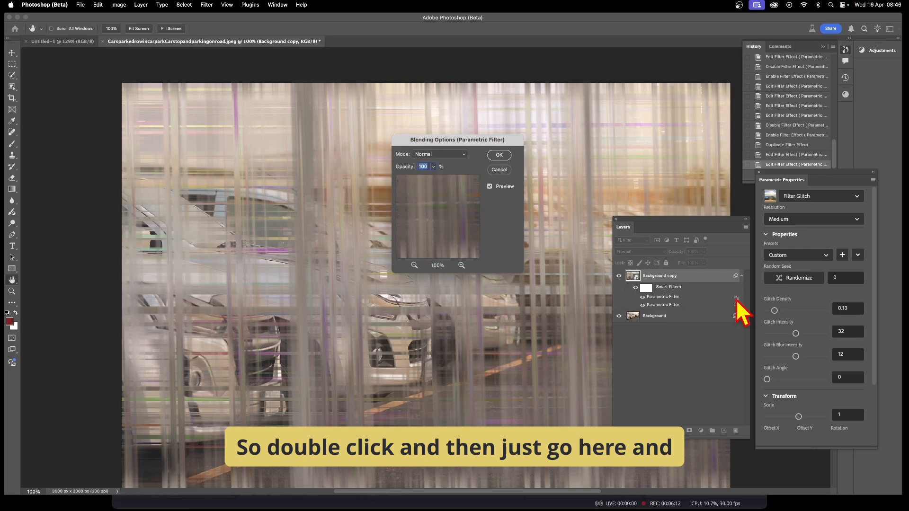
left_click(444, 155)
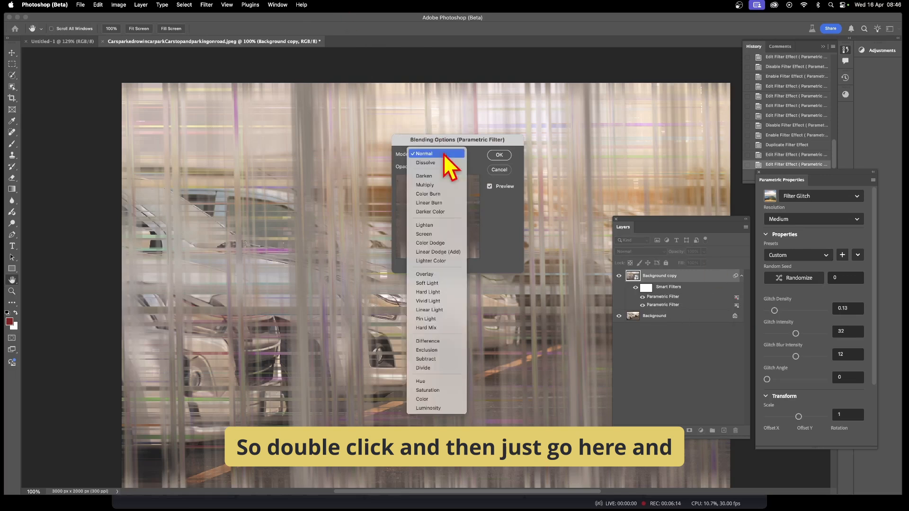
left_click(442, 176)
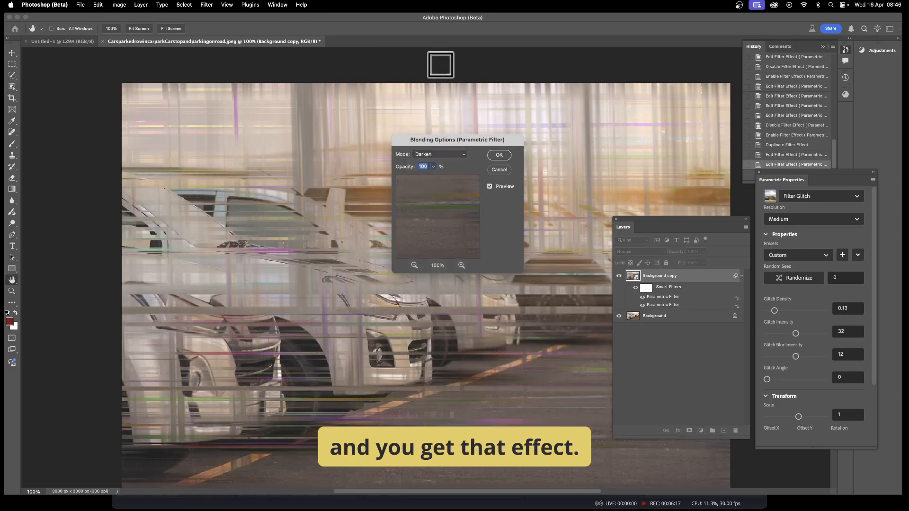
left_click(445, 156)
left_click(449, 181)
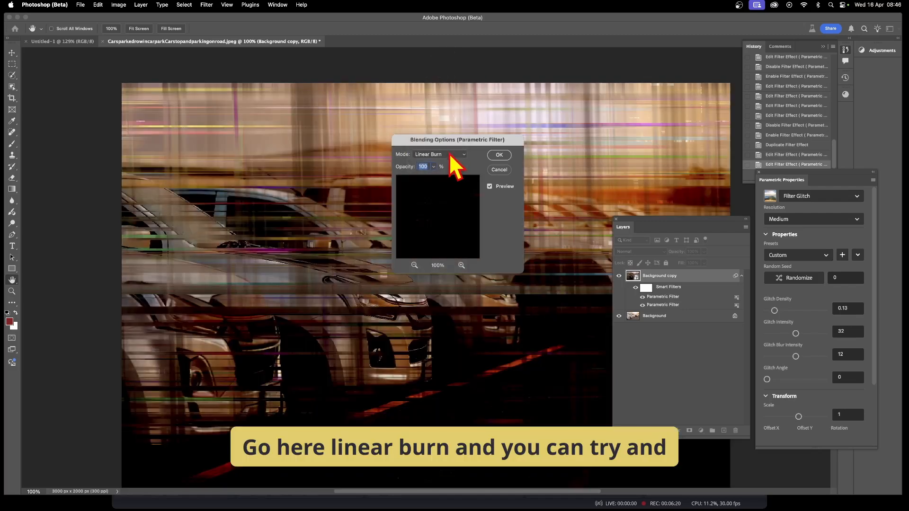
left_click(449, 160)
left_click(446, 203)
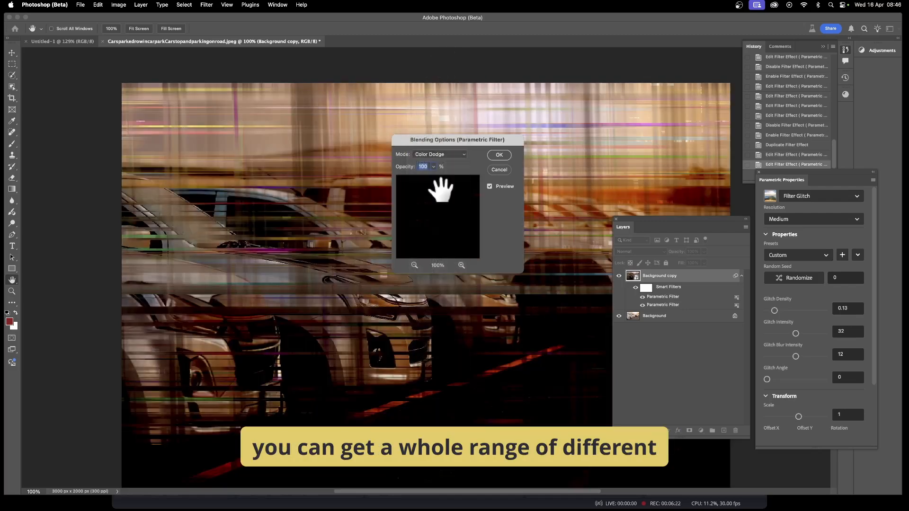
left_click(450, 164)
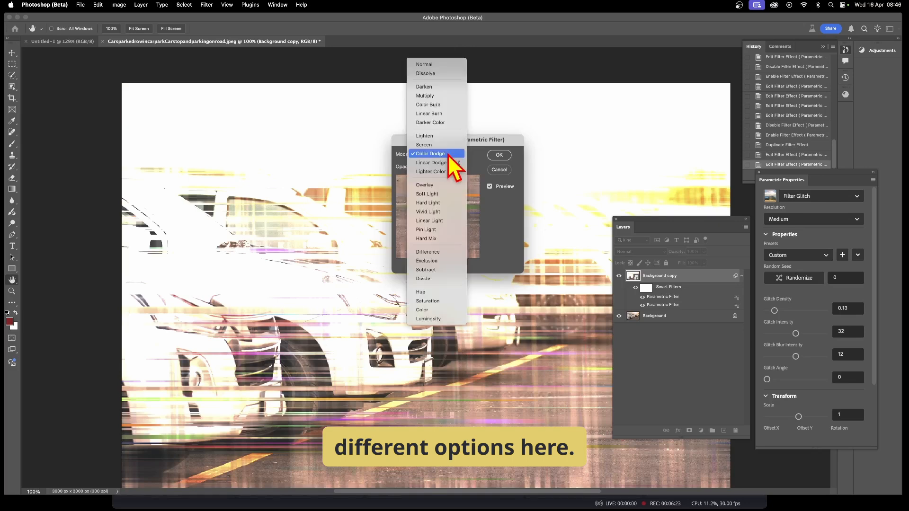
left_click(438, 229)
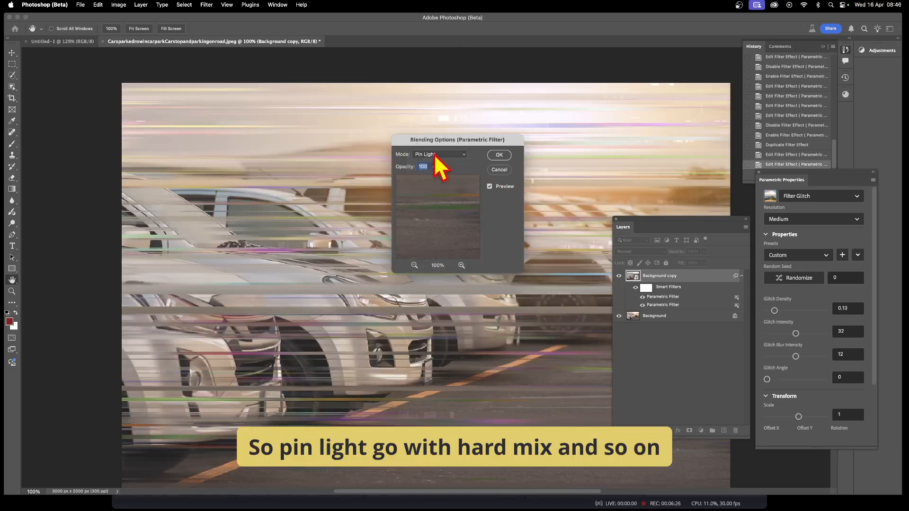
Try the Hard Mix, Difference and Subtract filter blend modes, then return to Normal and confirm
left_click(444, 155)
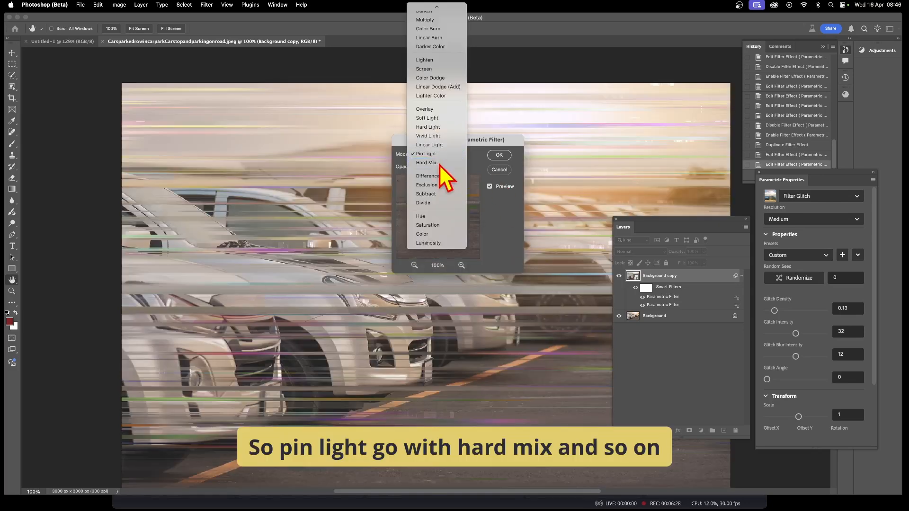
left_click(440, 163)
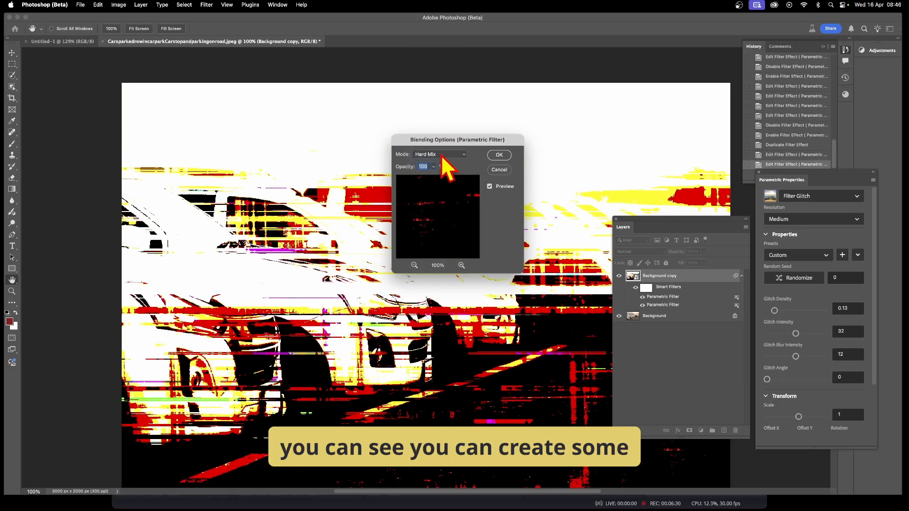
left_click(441, 157)
left_click(444, 167)
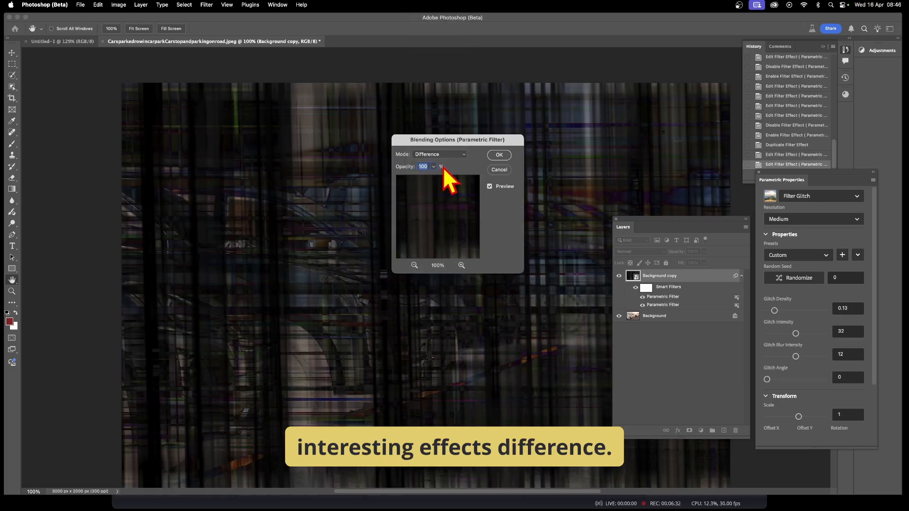
left_click(440, 156)
left_click(438, 173)
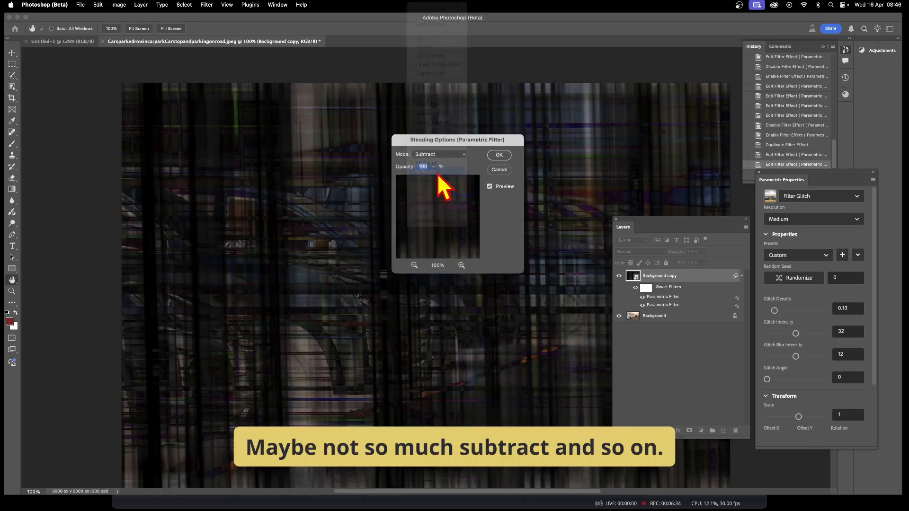
left_click(442, 155)
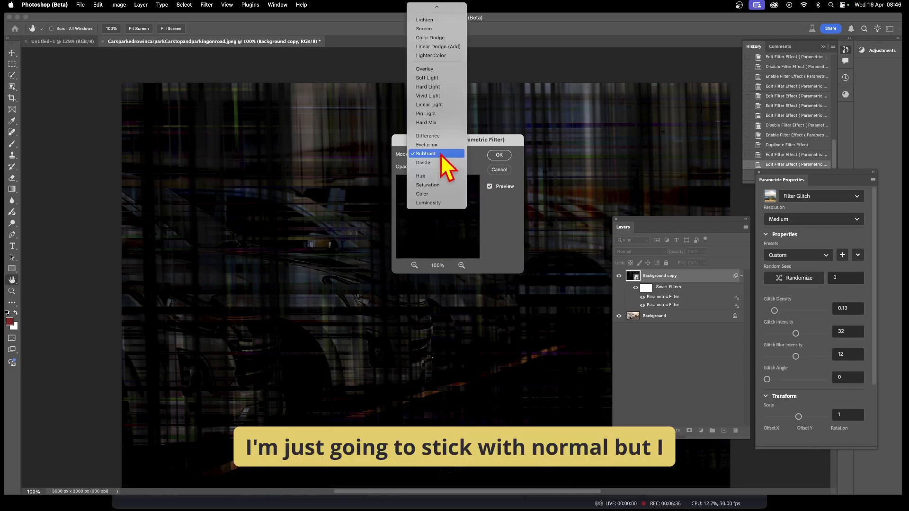
left_click(417, 19)
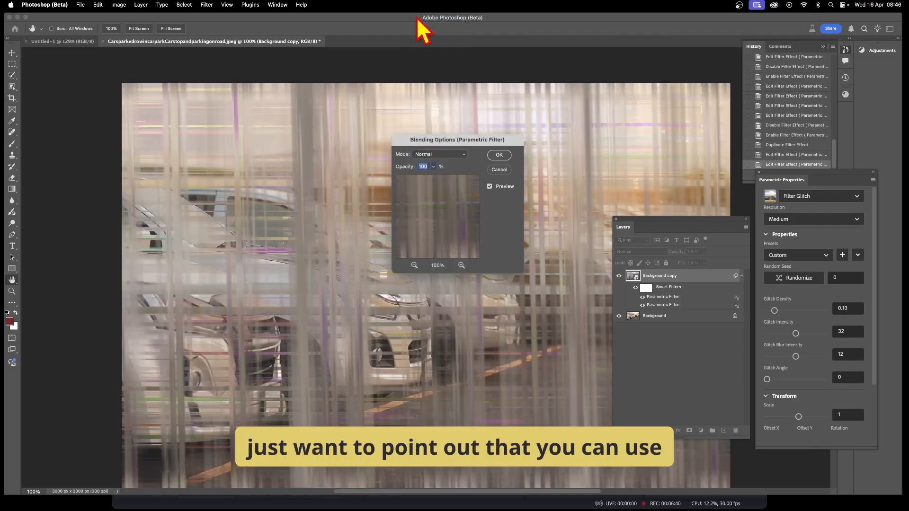
left_click(497, 155)
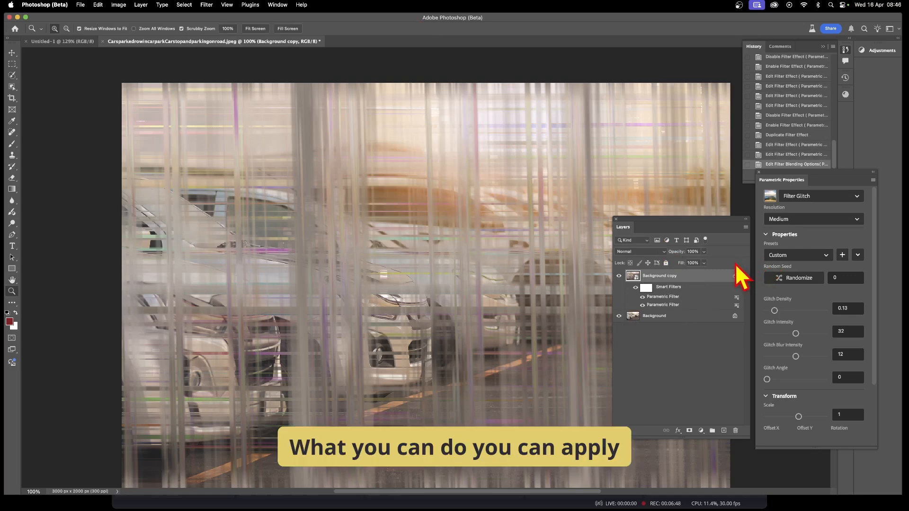
Try the layer's Darken and Linear Light blend modes, then set the layer back to Normal
left_click(637, 252)
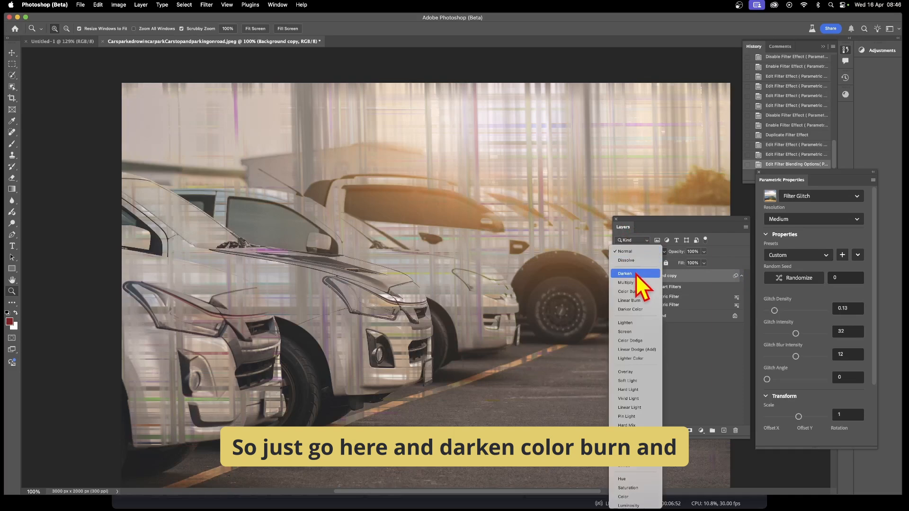
left_click(636, 276)
left_click(637, 252)
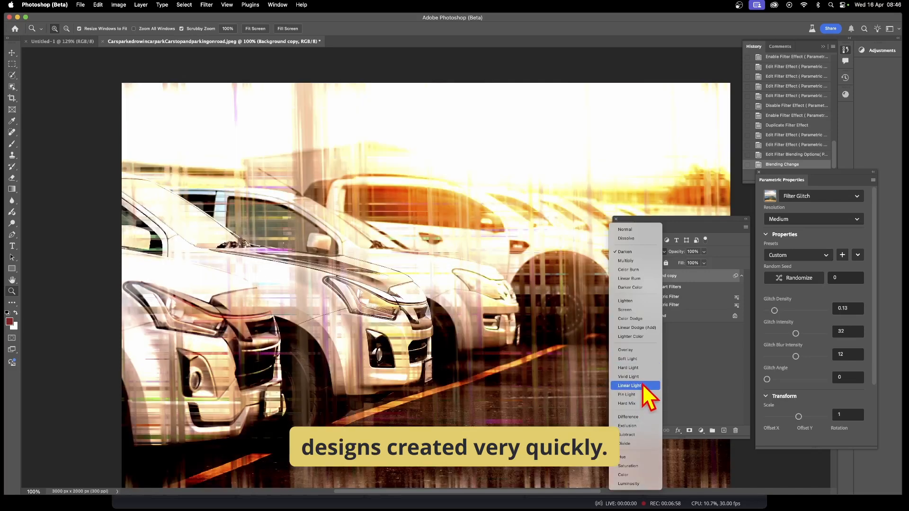
left_click(643, 385)
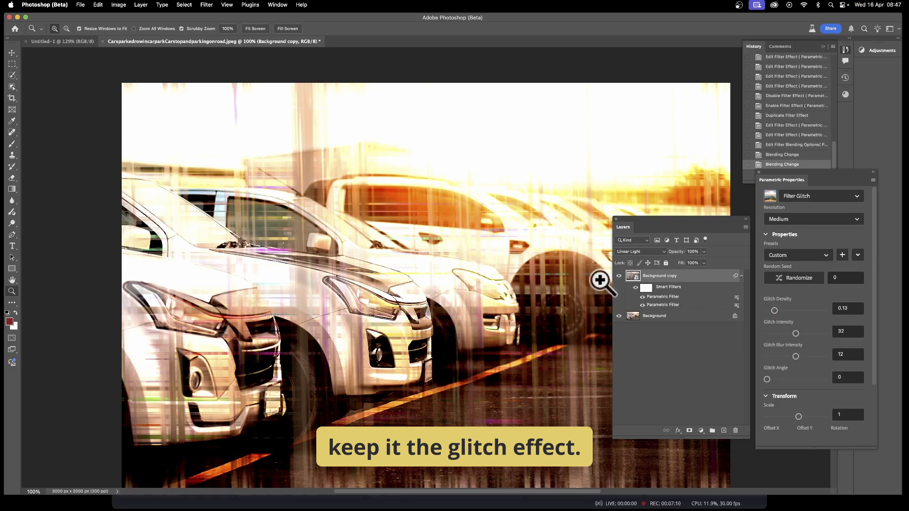
left_click(643, 251)
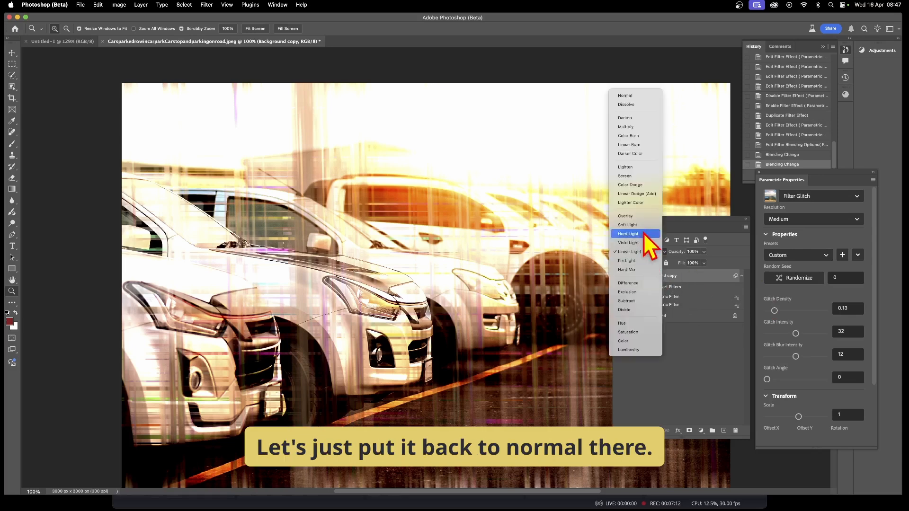
left_click(628, 96)
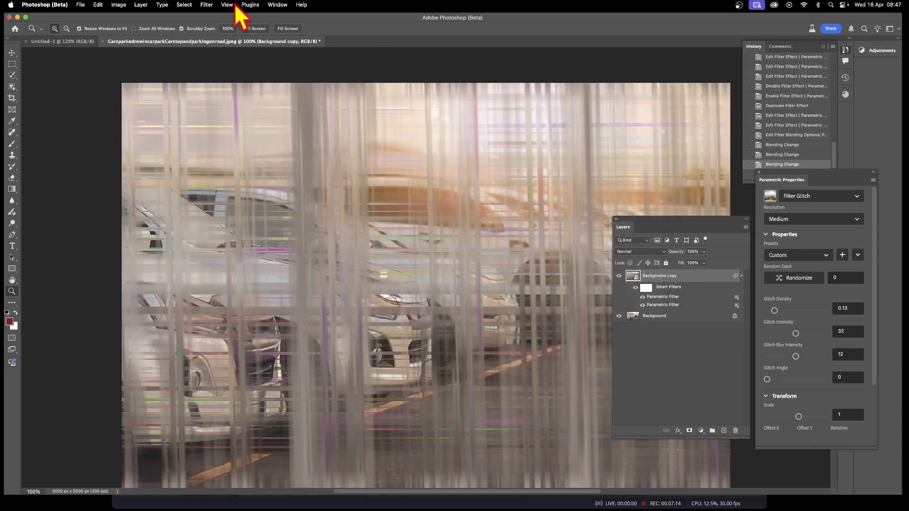
Apply the Oil Paint filter to the layer with its default brush settings
left_click(208, 5)
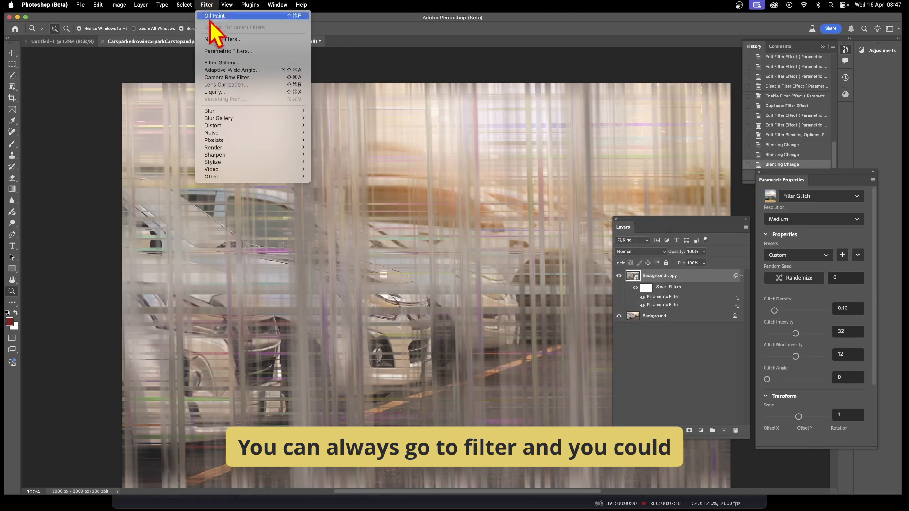
mouse_move(240, 164)
left_click(340, 192)
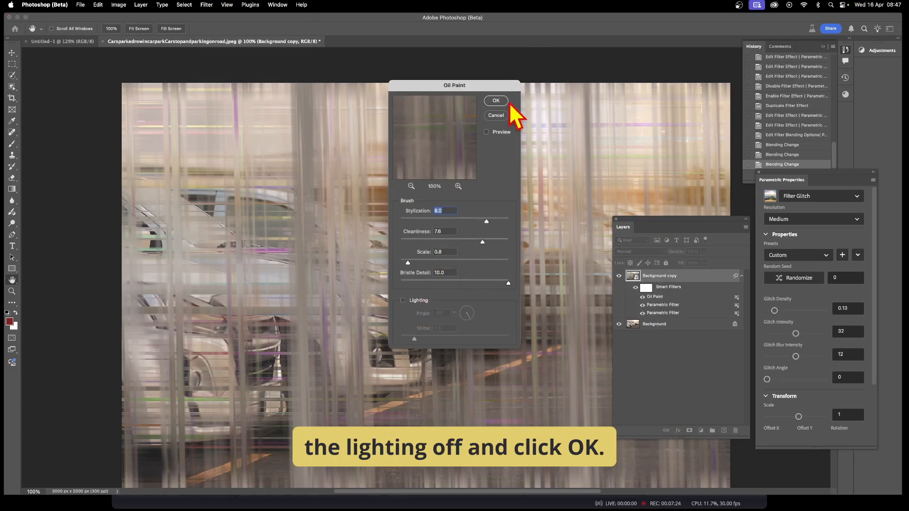
left_click(497, 101)
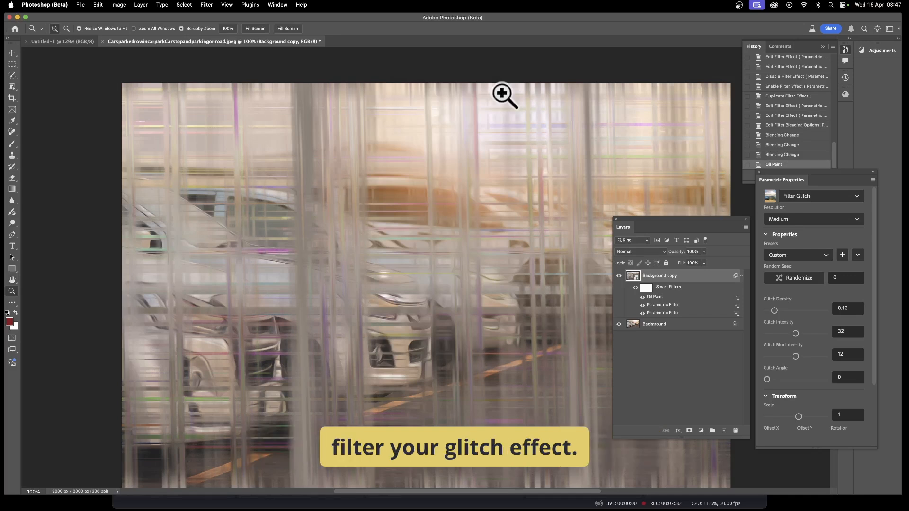
Apply a Wave distortion with wavelength up to 175, amplitude 143 to 175, randomized
left_click(206, 5)
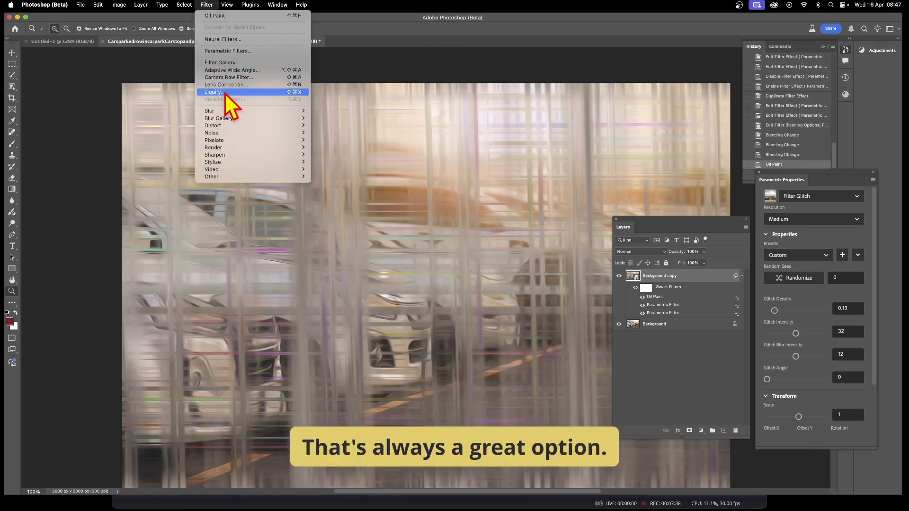
mouse_move(228, 126)
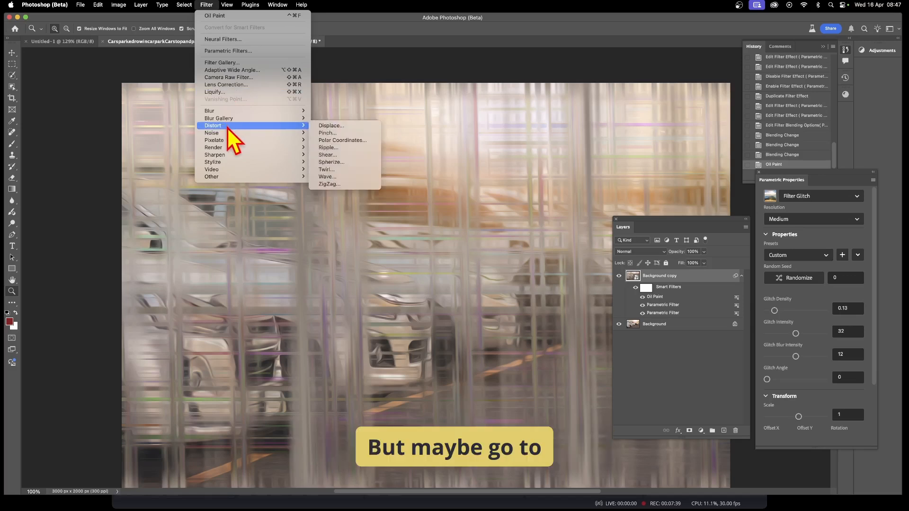
left_click(344, 178)
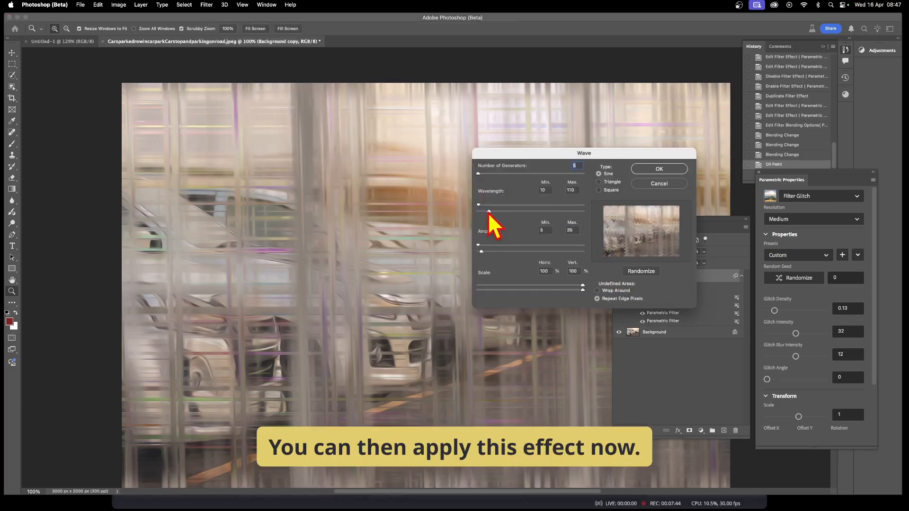
mouse_move(489, 213)
left_mouse_down()
mouse_move(479, 214)
mouse_move(496, 211)
left_mouse_up()
left_click_drag(482, 251, 533, 252)
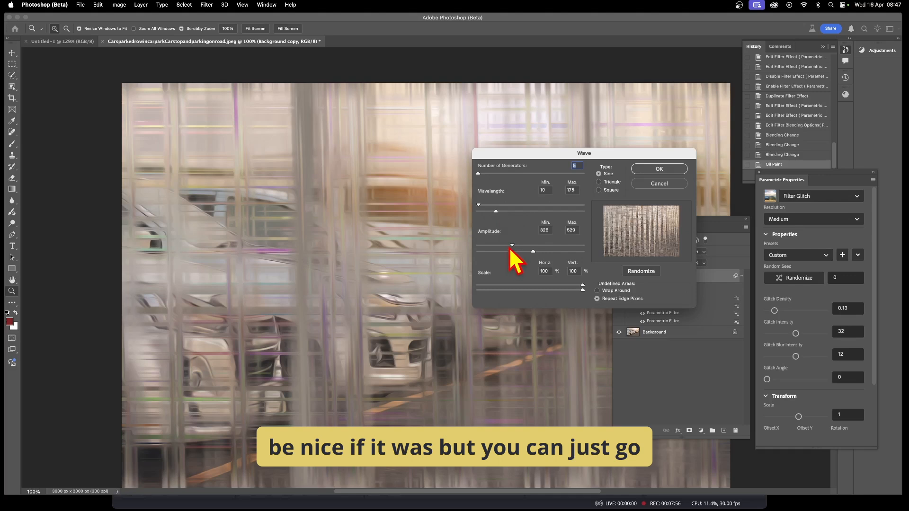
mouse_move(512, 245)
left_mouse_down()
mouse_move(492, 245)
mouse_move(524, 252)
mouse_move(500, 252)
left_mouse_up()
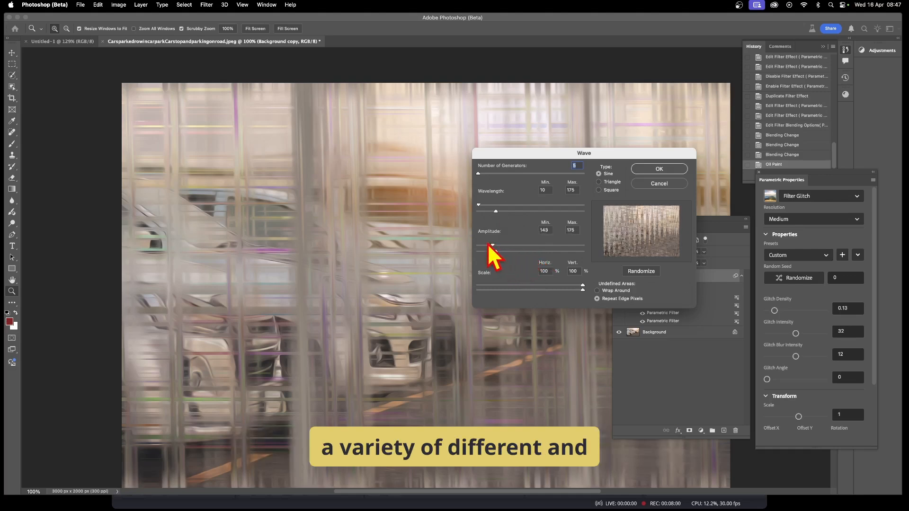
left_click(641, 272)
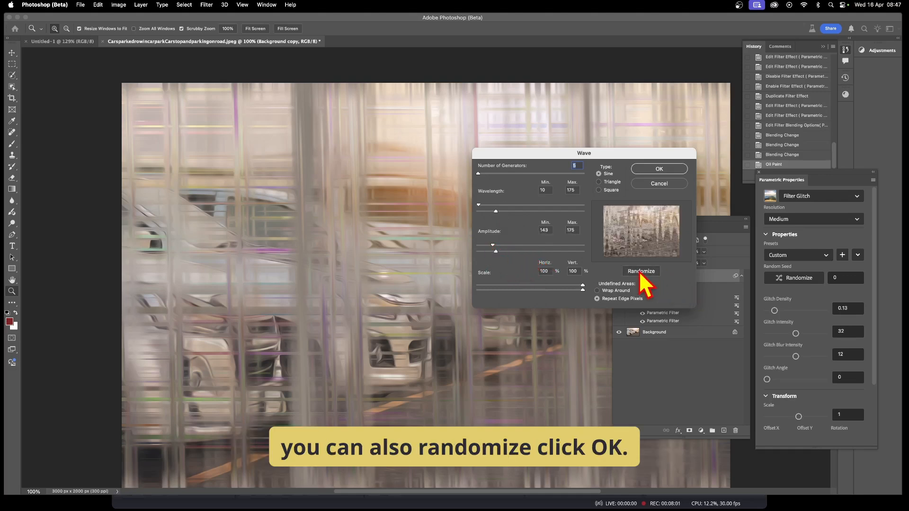
left_click(660, 169)
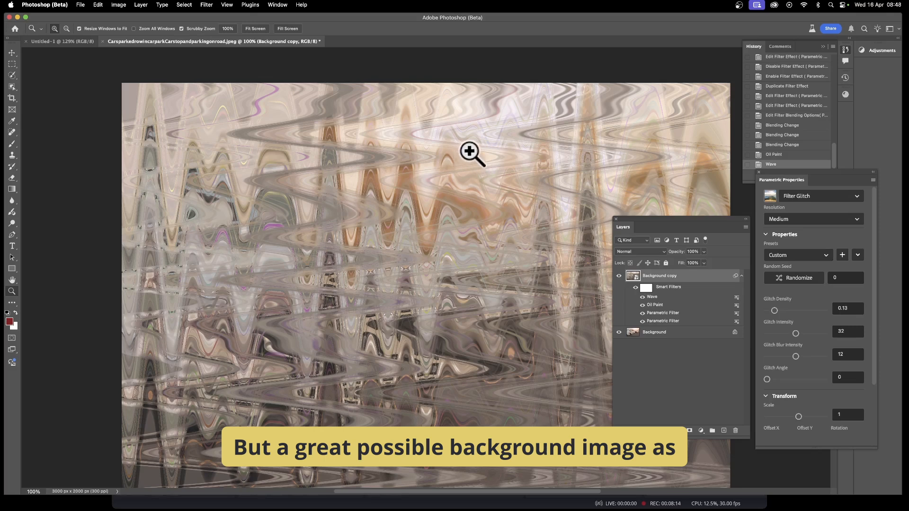
Hide the Wave and Oil Paint smart filters
left_click(642, 297)
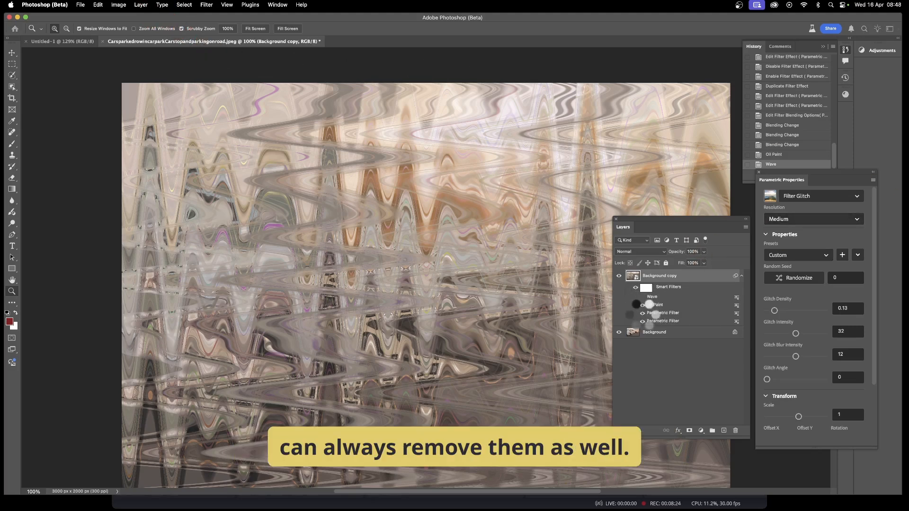
left_click(642, 305)
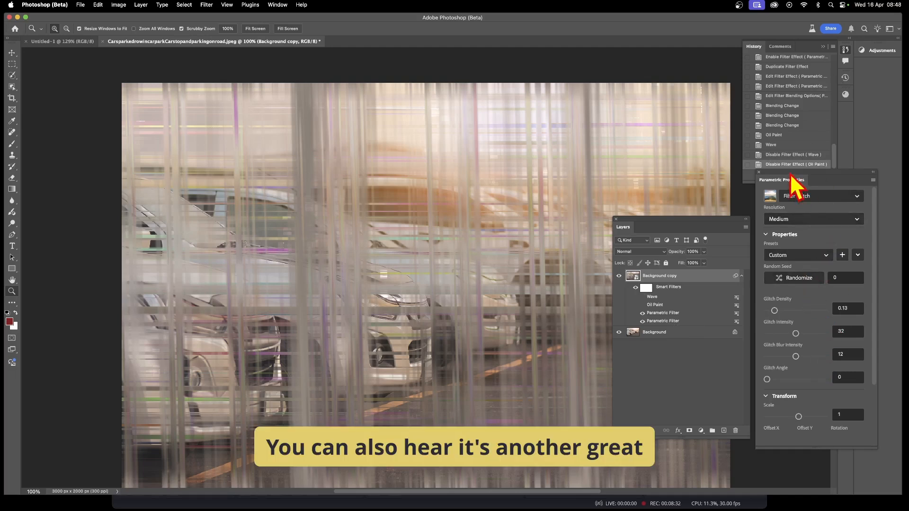
Reopen the bottom Parametric Filter and set its Glitch Density to 0.14
left_click_drag(791, 174, 509, 153)
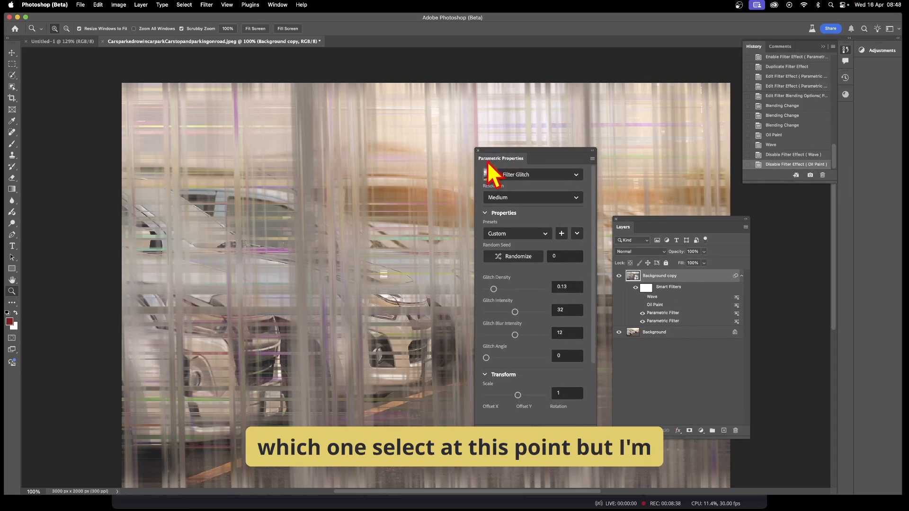
double_click(680, 321)
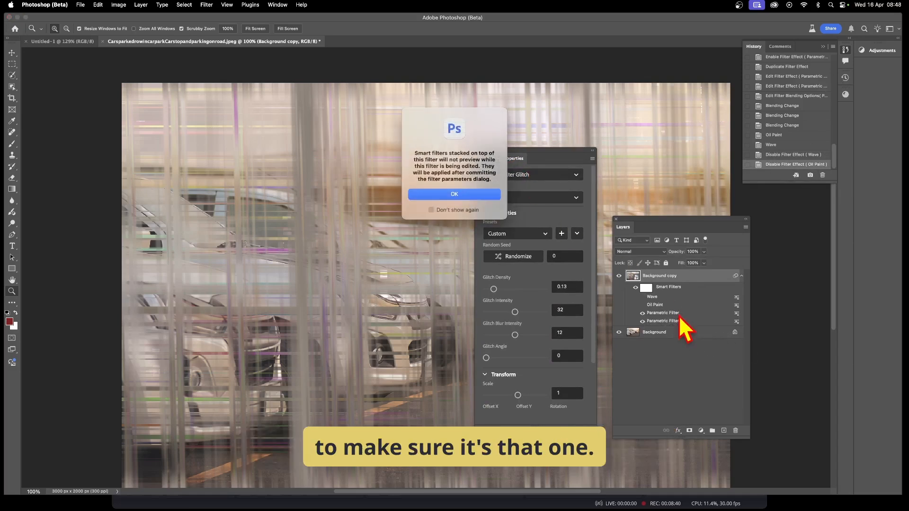
left_click(461, 194)
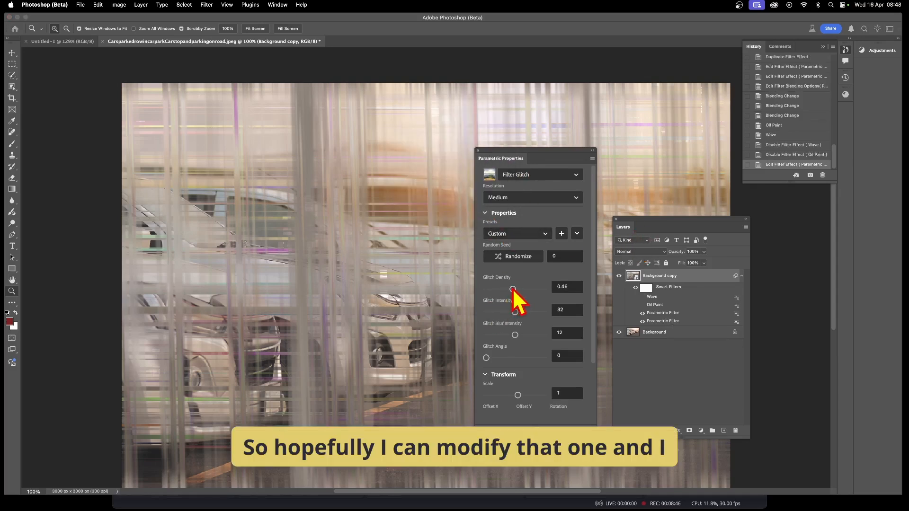
left_click(518, 257)
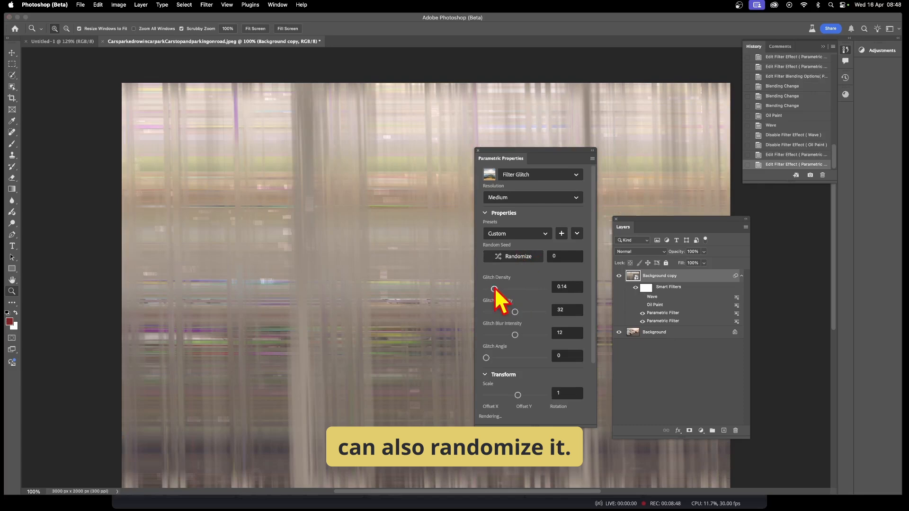
left_click(522, 260)
Randomize the filter's seed several times, then close the properties panel
left_click(522, 258)
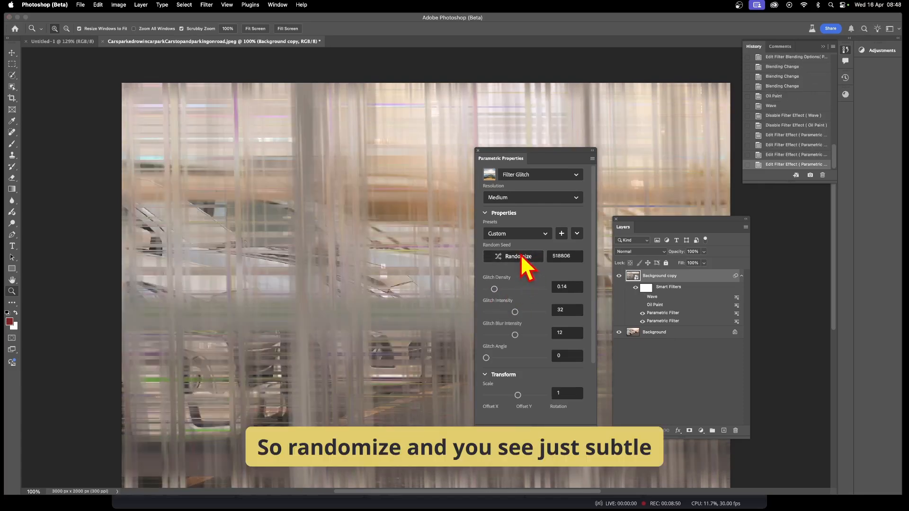
left_click(522, 258)
left_click(522, 258)
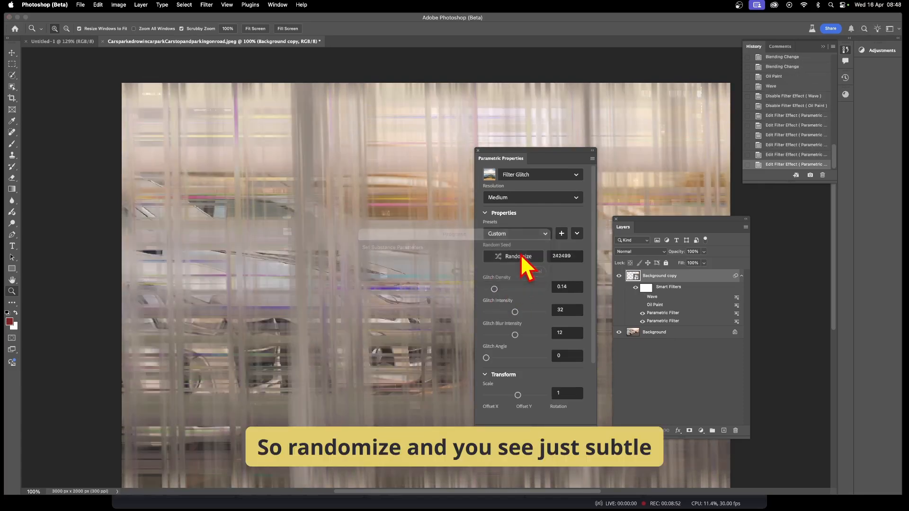
left_click(522, 258)
left_click(522, 259)
left_click(522, 258)
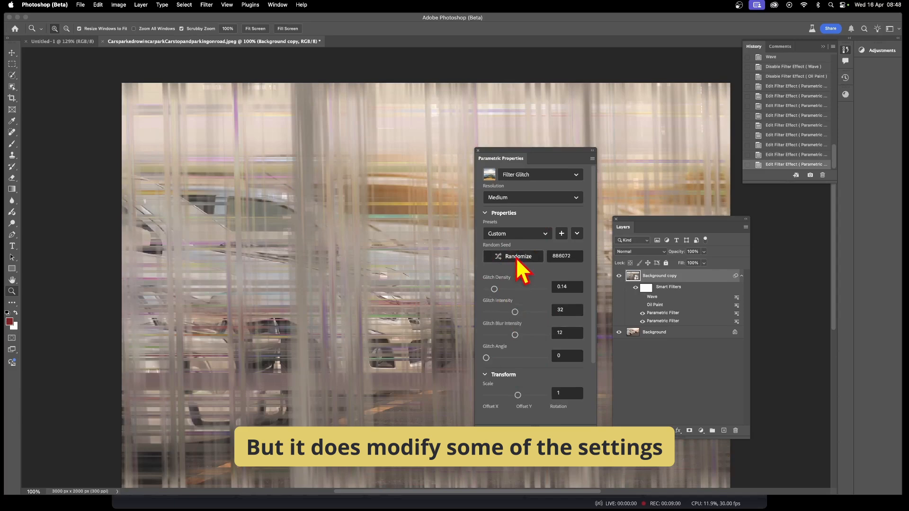
left_click(517, 260)
left_click(518, 260)
left_click(518, 260)
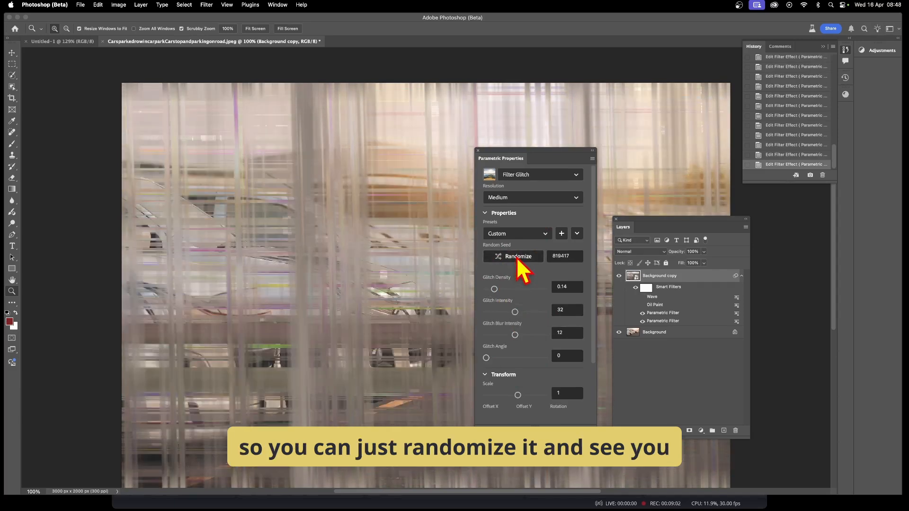
left_click(517, 258)
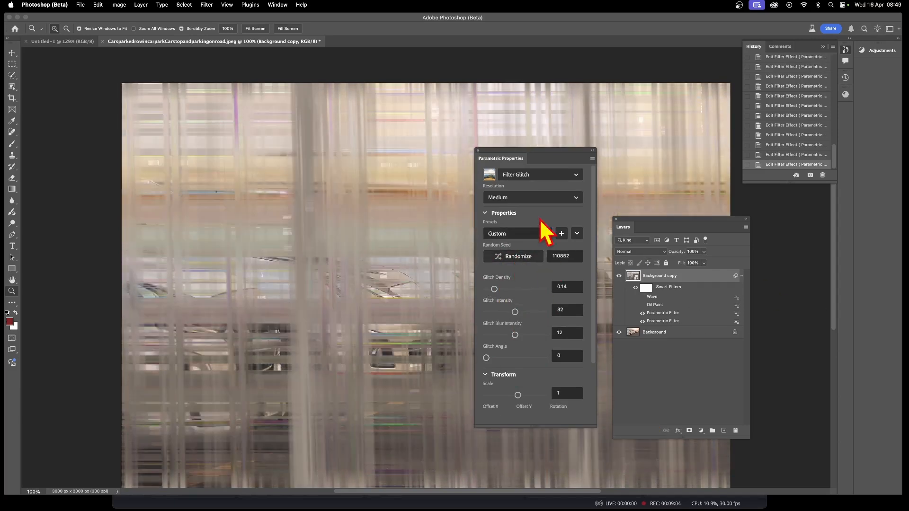
left_click(478, 150)
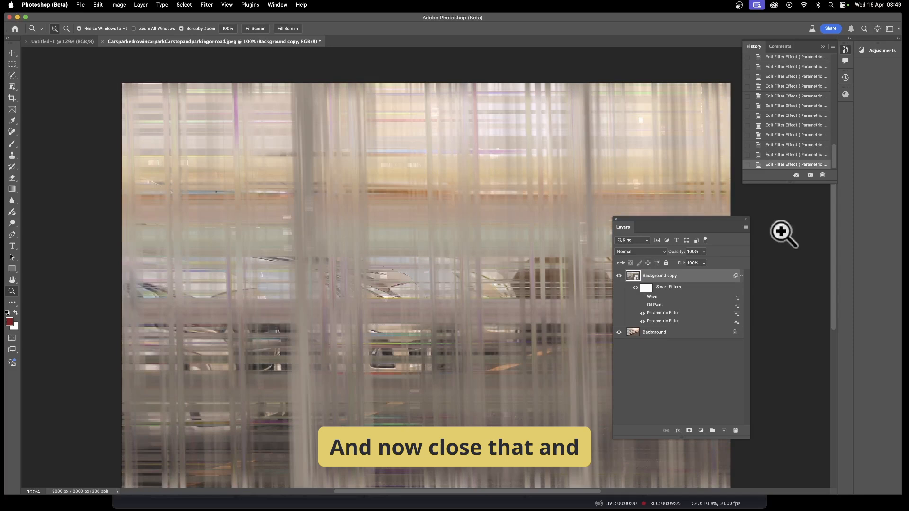
Reopen the bottom Parametric Filter and randomize its seed three more times
double_click(665, 321)
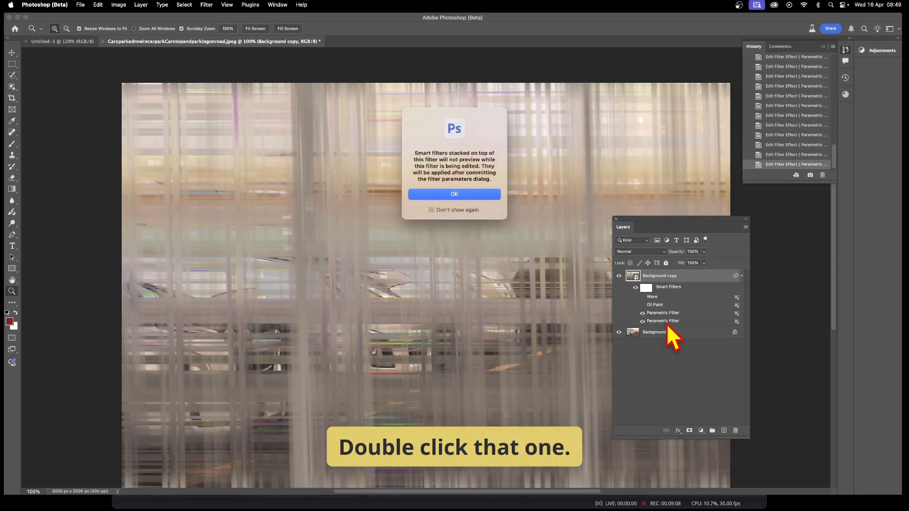
left_click(478, 194)
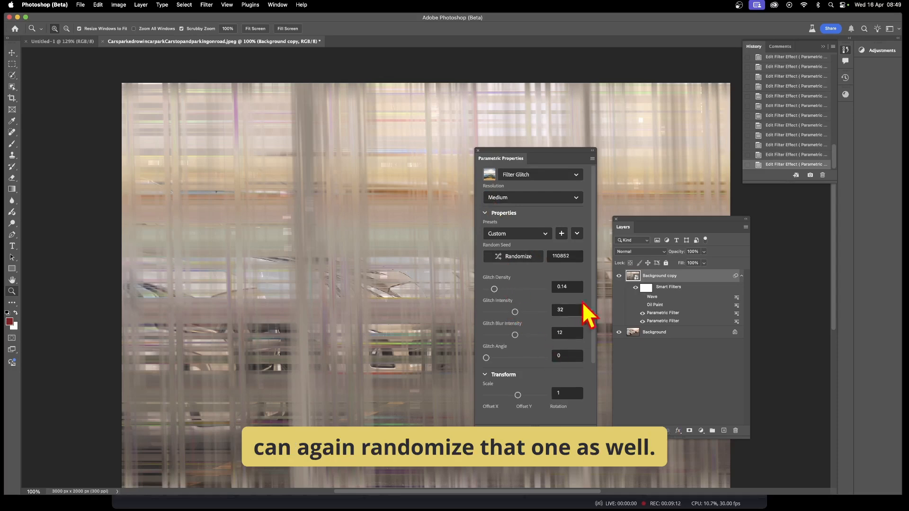
left_click(512, 258)
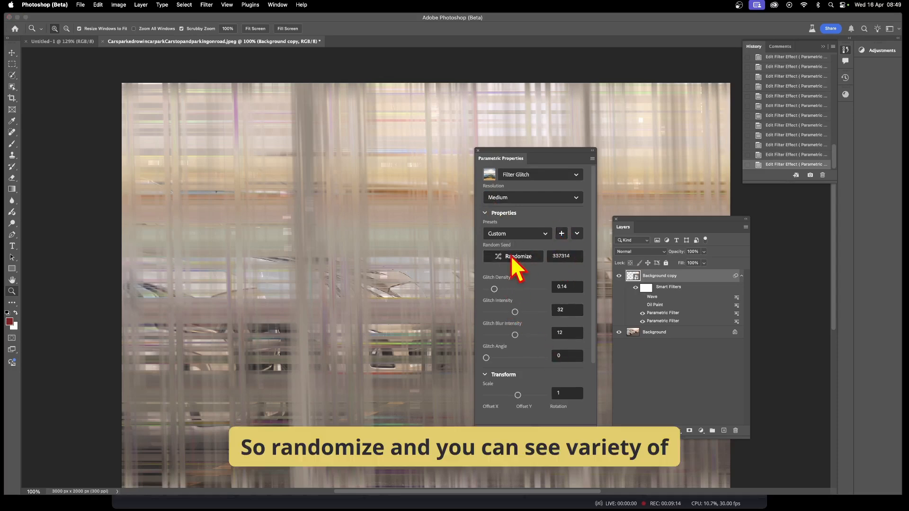
left_click(512, 258)
left_click(514, 258)
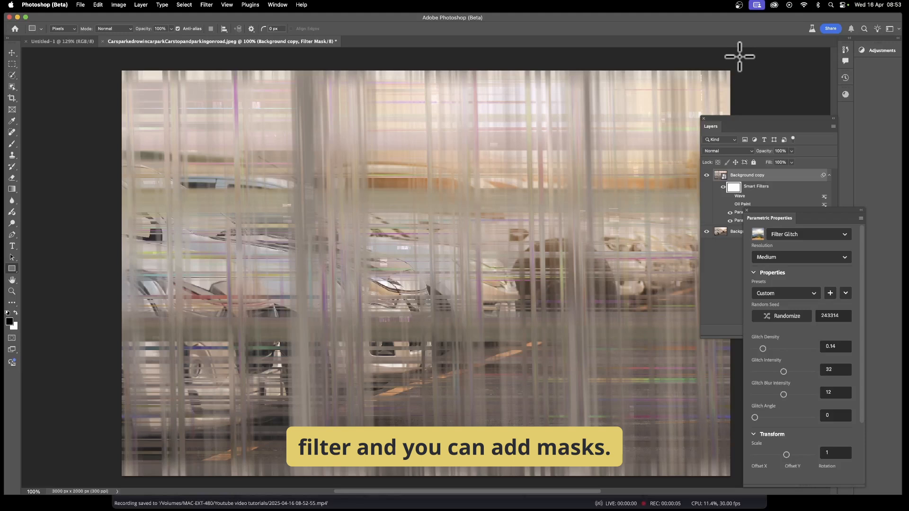
On the smart filter mask, draw a black pixel rectangle covering the image's left half
left_click(766, 126)
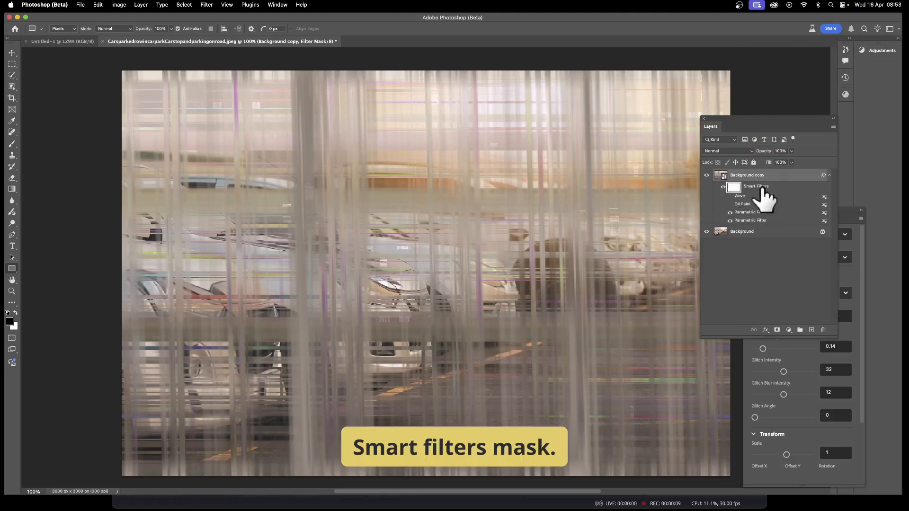
left_click(13, 270)
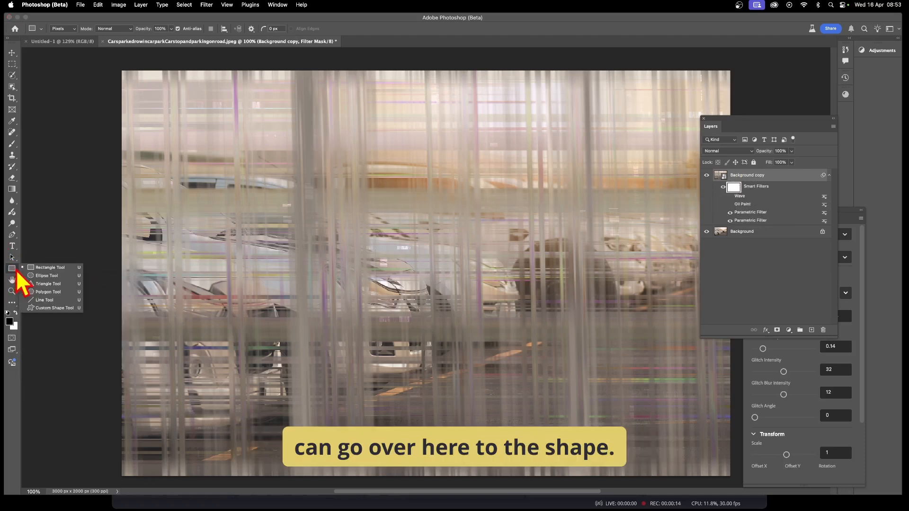
left_click(58, 269)
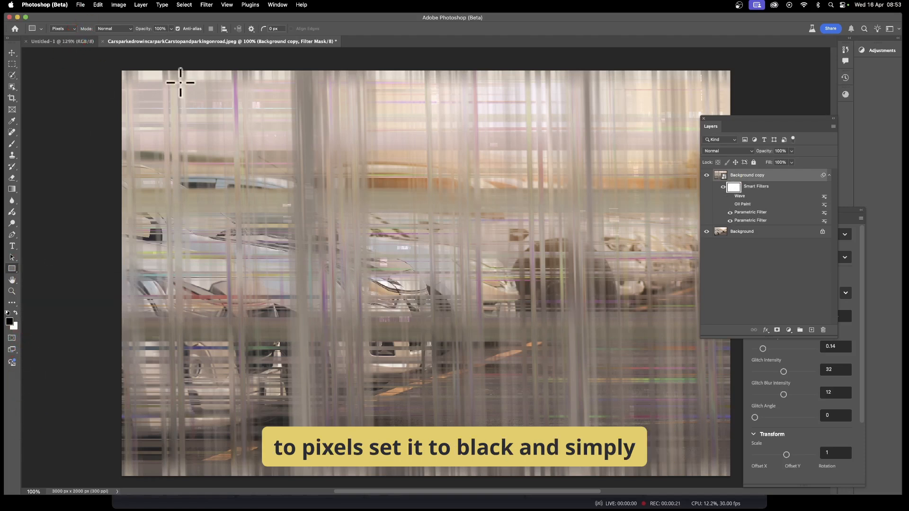
left_click_drag(113, 62, 464, 478)
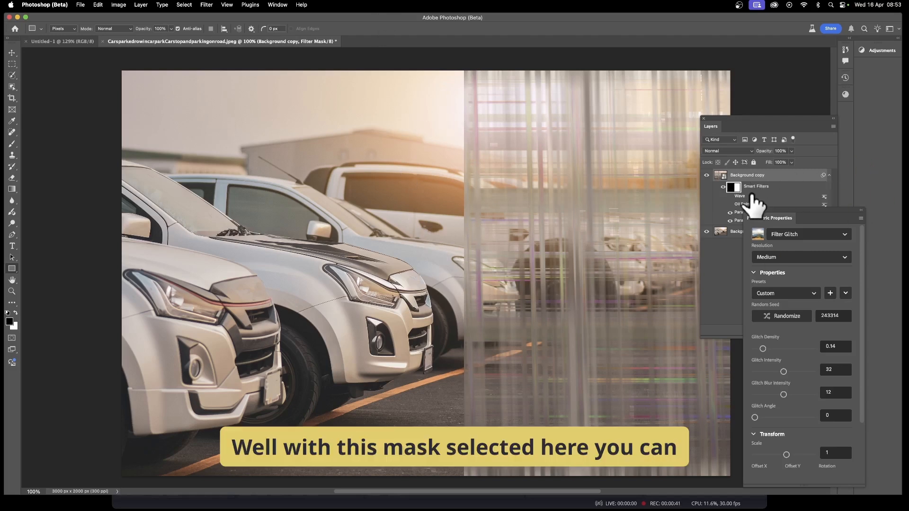
Apply the Wave distortion to the smart filter mask with the same settings
left_click(734, 189)
left_click(207, 6)
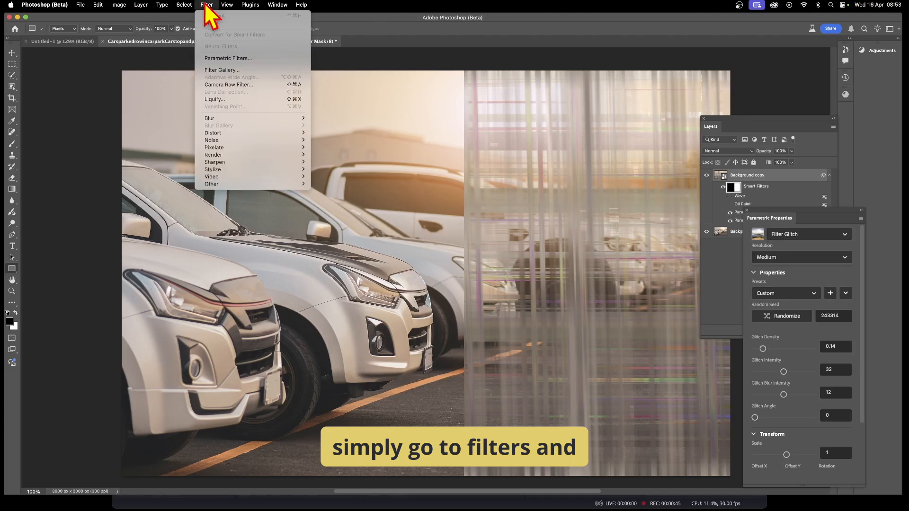
mouse_move(230, 134)
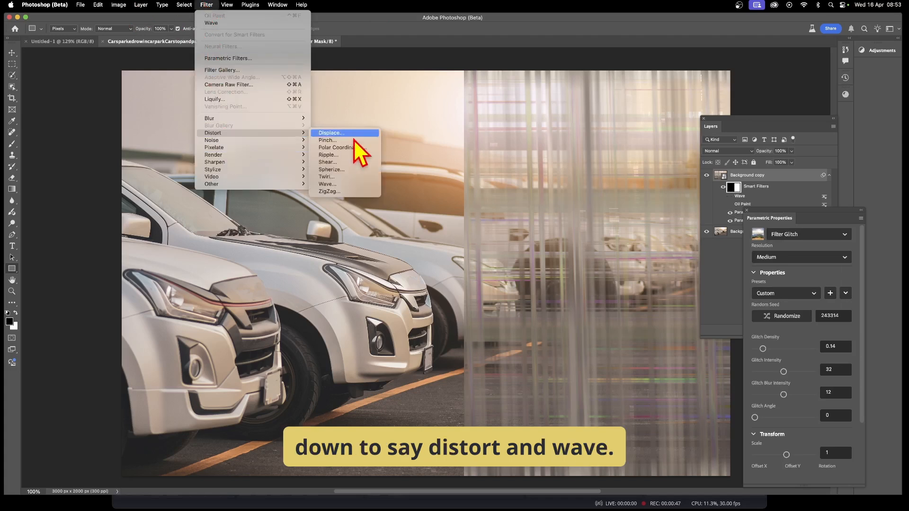
left_click(344, 184)
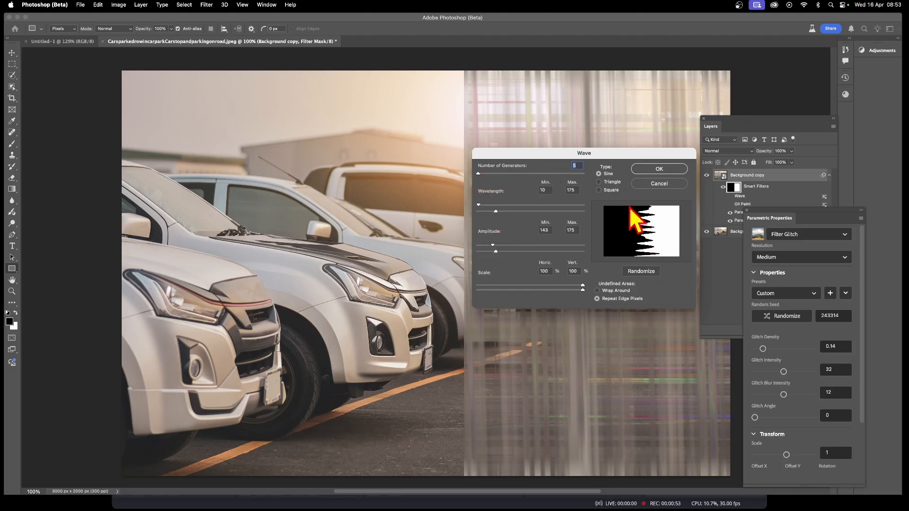
left_click(661, 173)
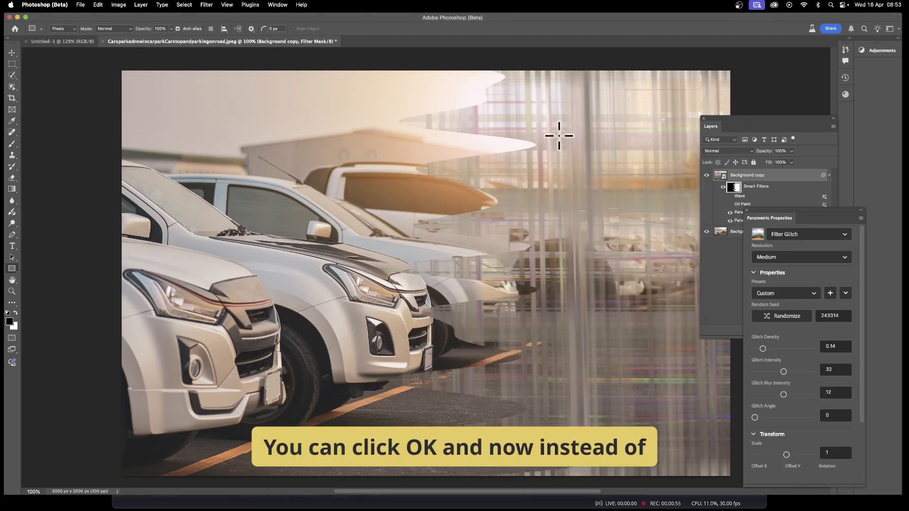